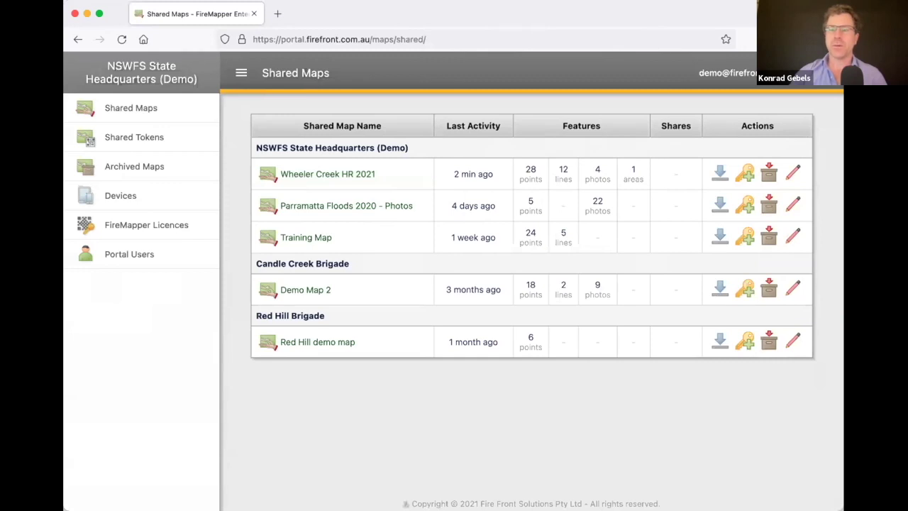
Step: View the available map and photo download formats for the Wheeler Creek HR 2021 shared map
left_click(715, 176)
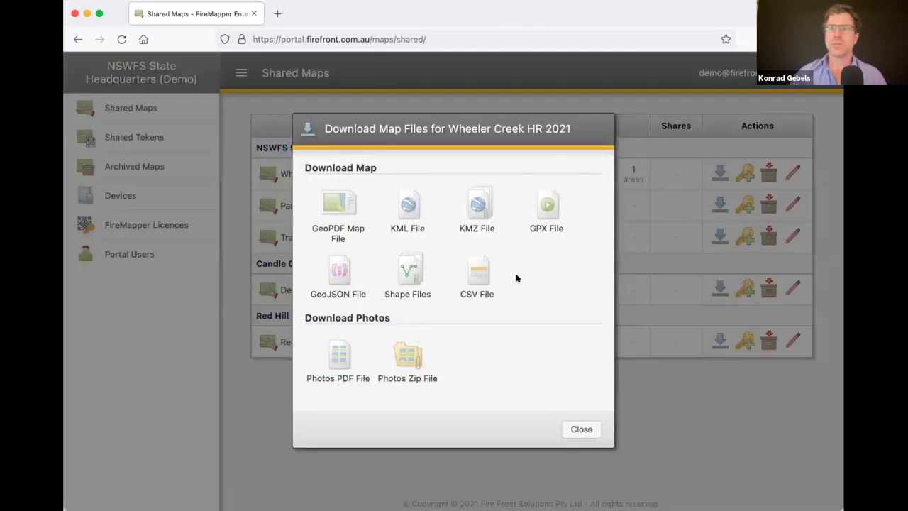
left_click(573, 431)
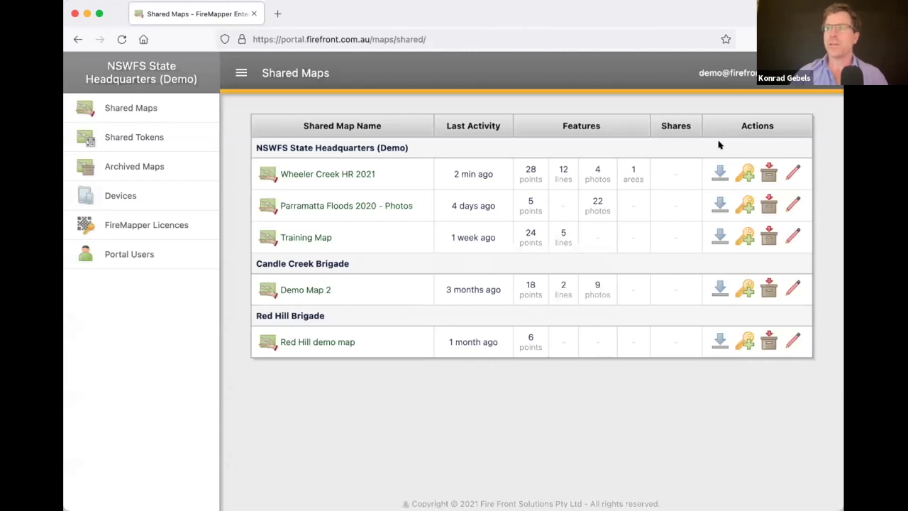
Step: Grant the Beaches District permission to the Wheeler Creek HR 2021 map and remove that permission again
left_click(792, 173)
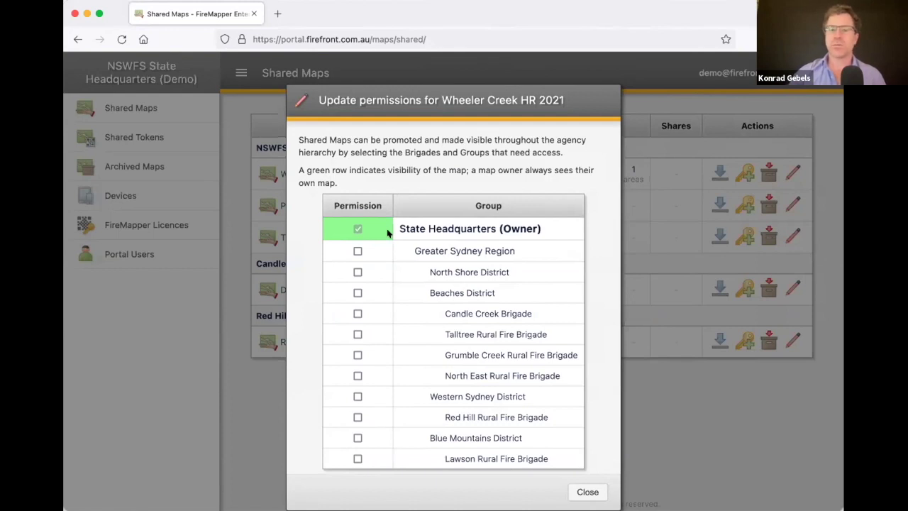
left_click(358, 292)
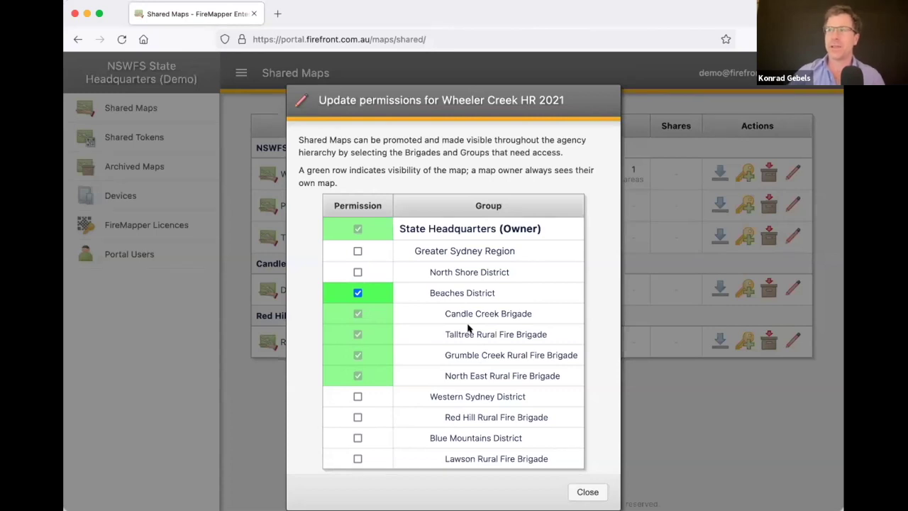
left_click(357, 292)
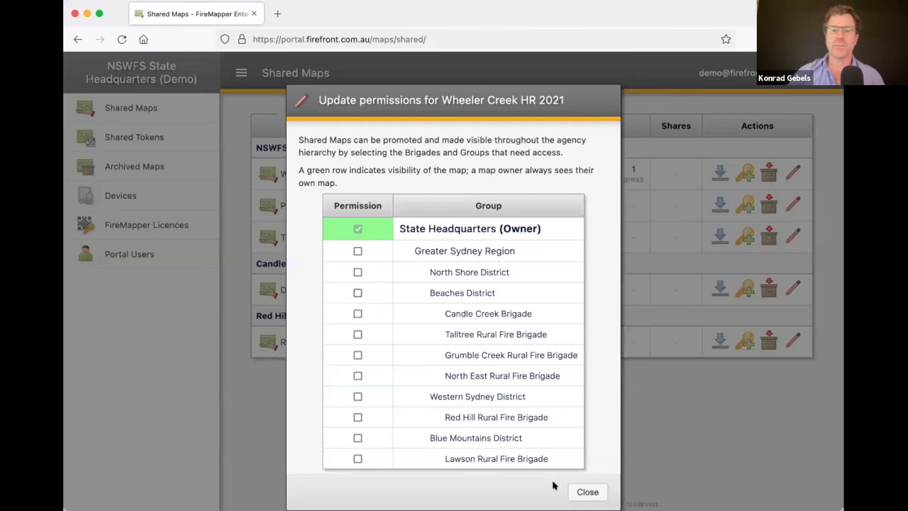
left_click(588, 491)
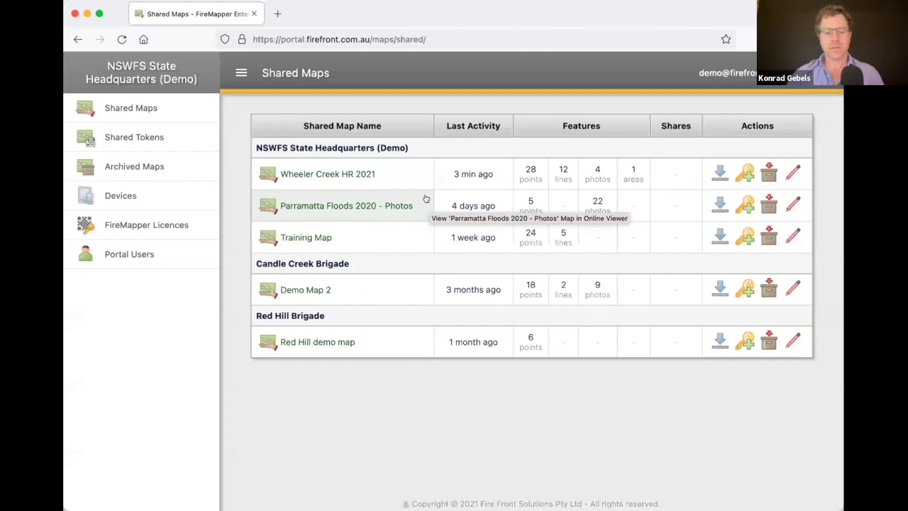
Step: Start a new map token for Wheeler Creek HR 2021 with a +1 day (28 September) expiry, and cancel its creation
left_click(360, 284)
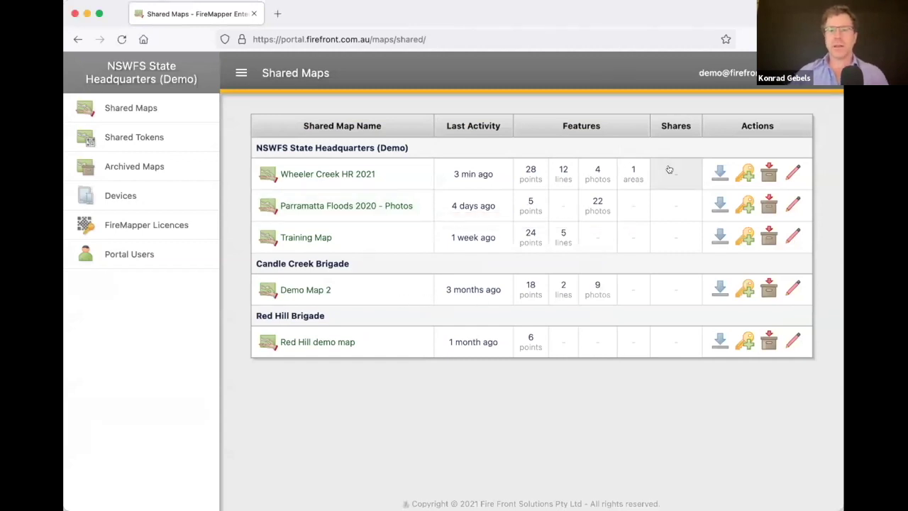
mouse_move(670, 172)
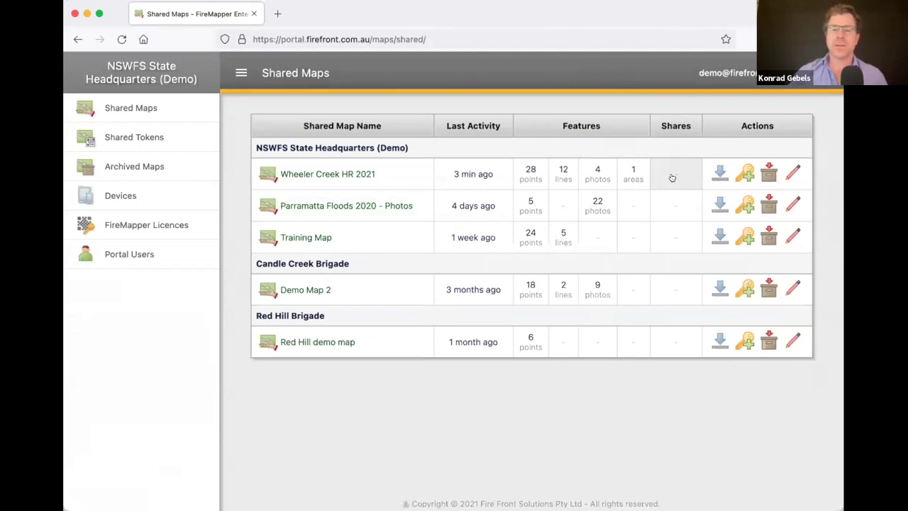
left_click(672, 176)
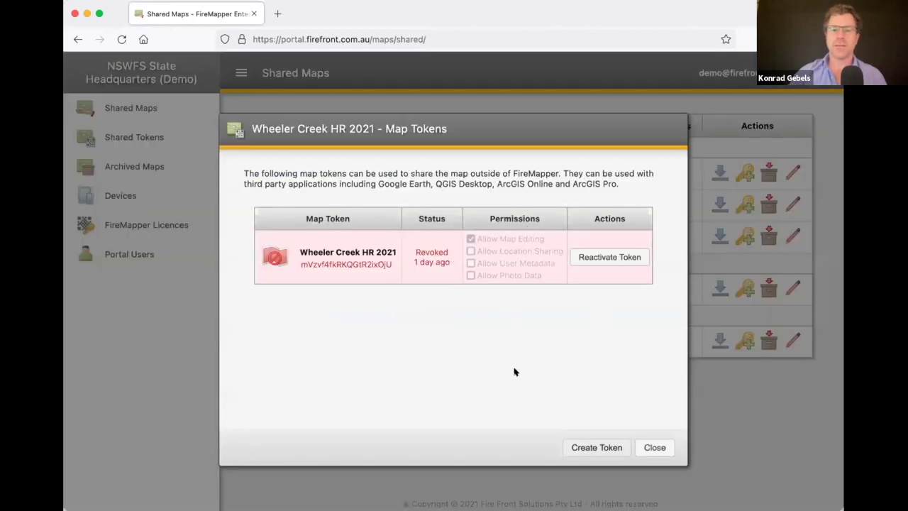
left_click(583, 447)
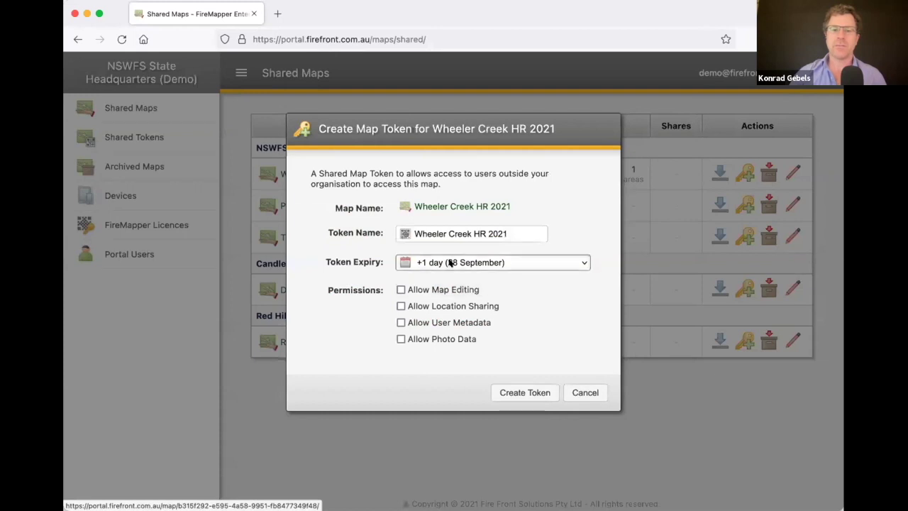
left_click(447, 263)
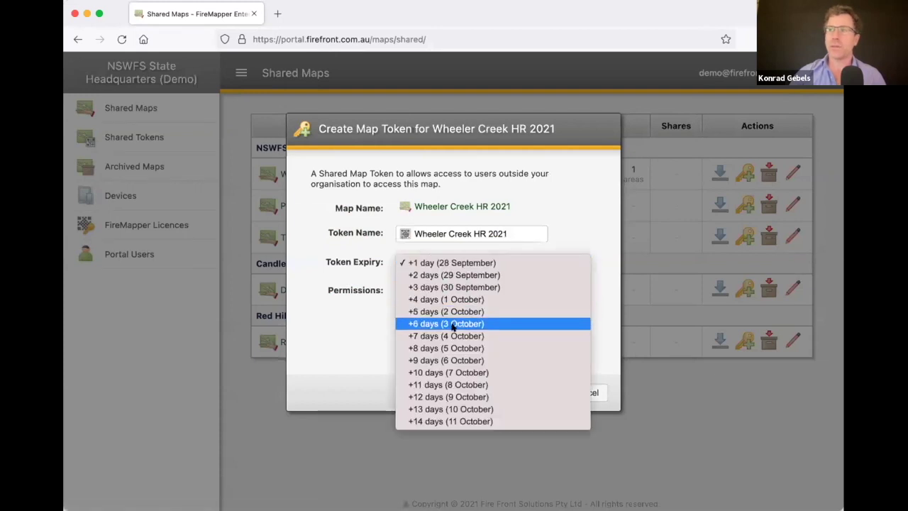
left_click(455, 262)
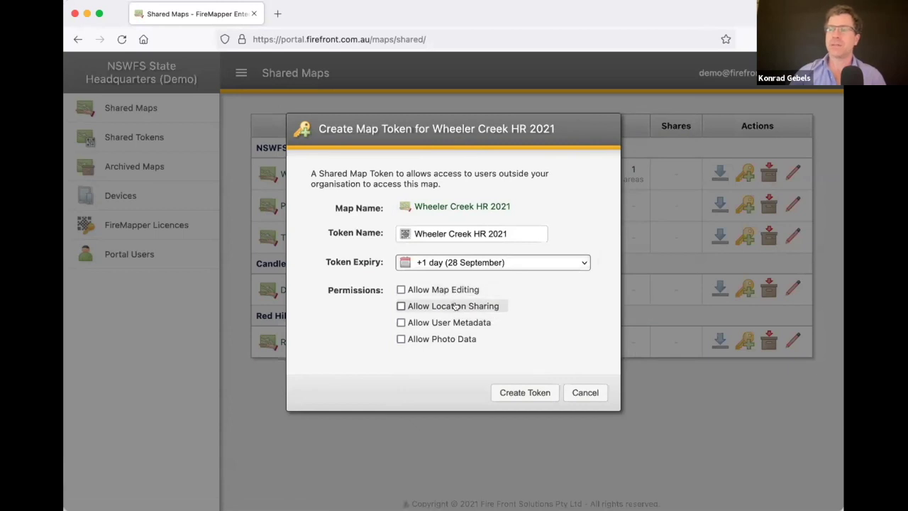
mouse_move(456, 306)
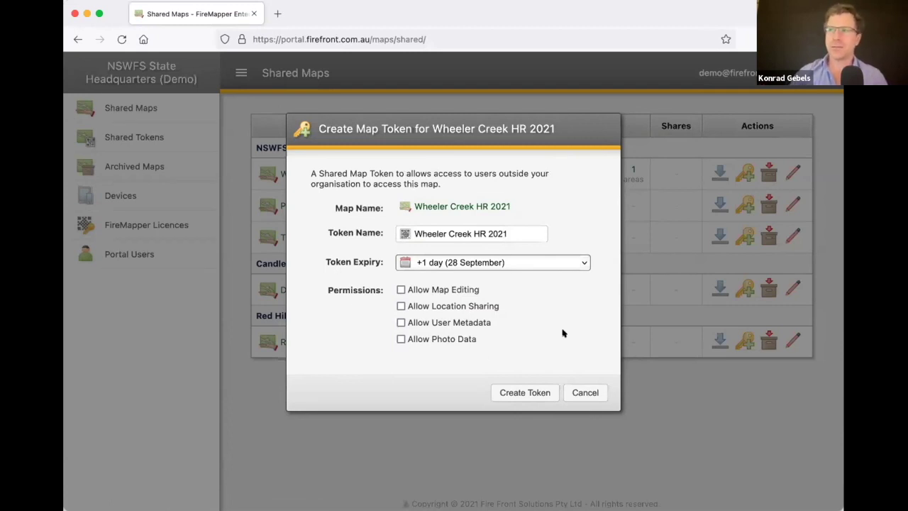
left_click(583, 390)
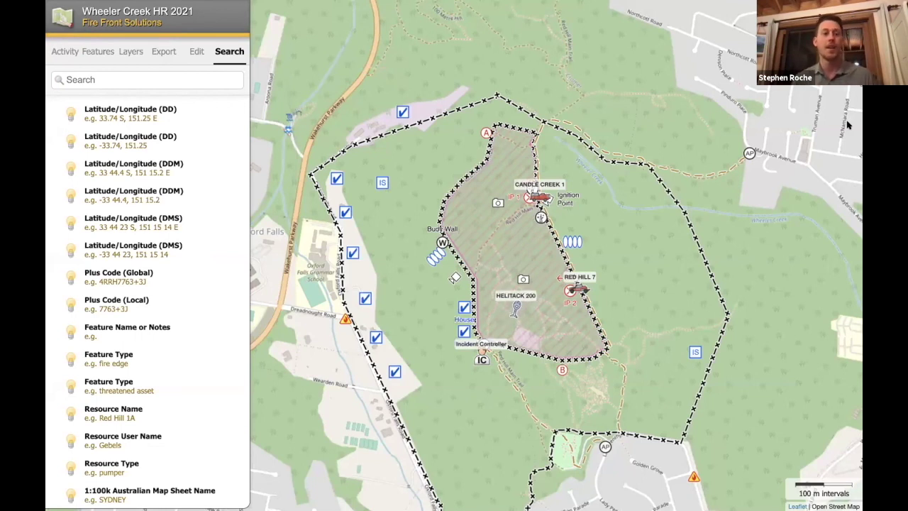
Step: Close the search suggestions and examine the features and resource positions across the Wheeler Creek HR 2021 map
left_click(229, 52)
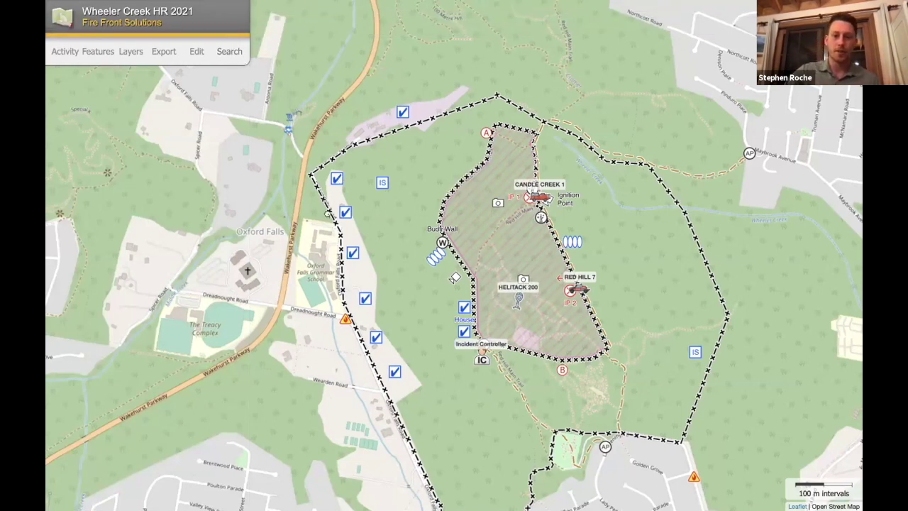
scroll(343, 218, "down", 1)
scroll(343, 218, "up", 1)
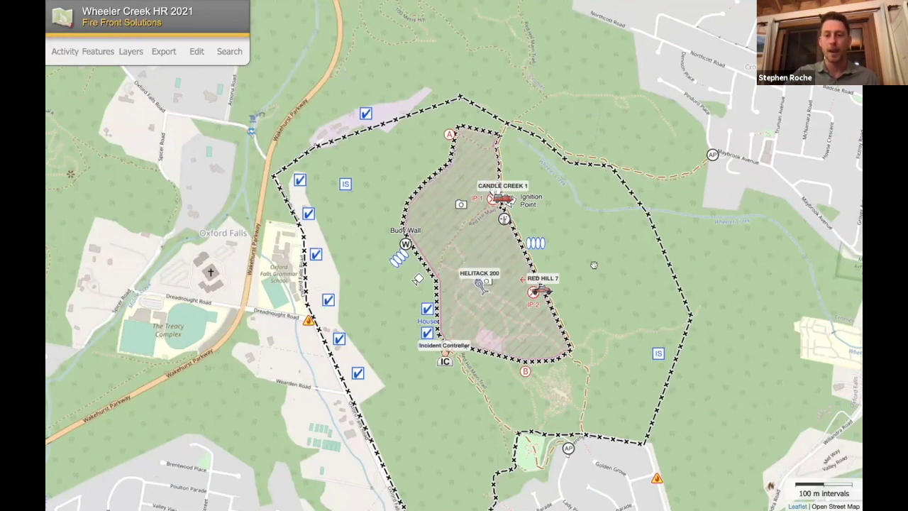
left_click_drag(593, 265, 594, 267)
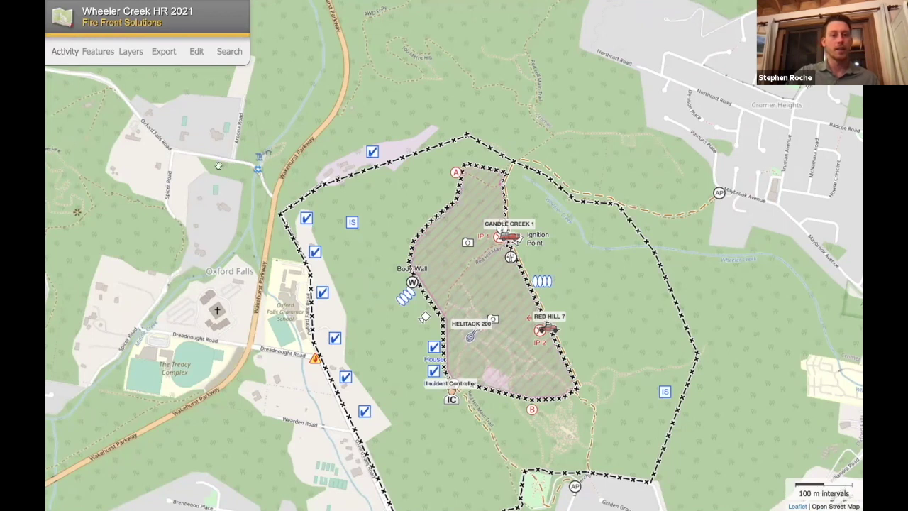
left_click_drag(186, 168, 184, 165)
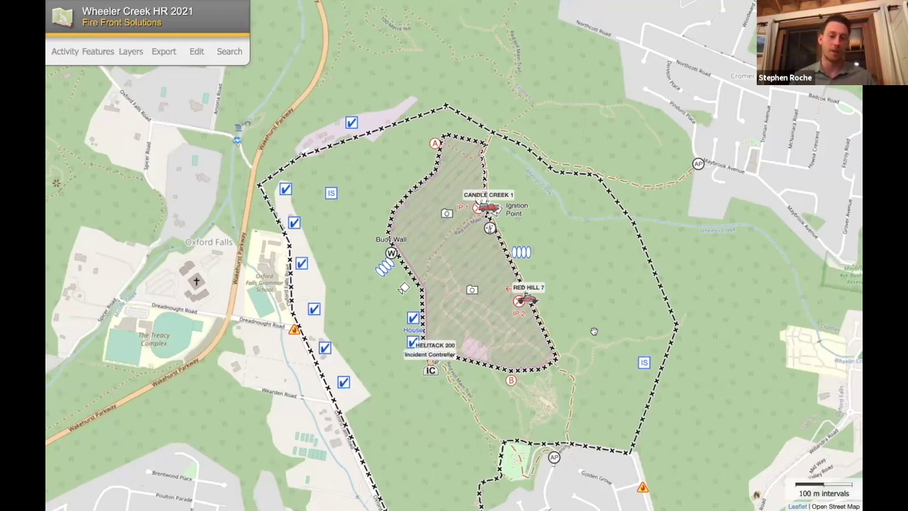
left_click_drag(589, 267, 597, 245)
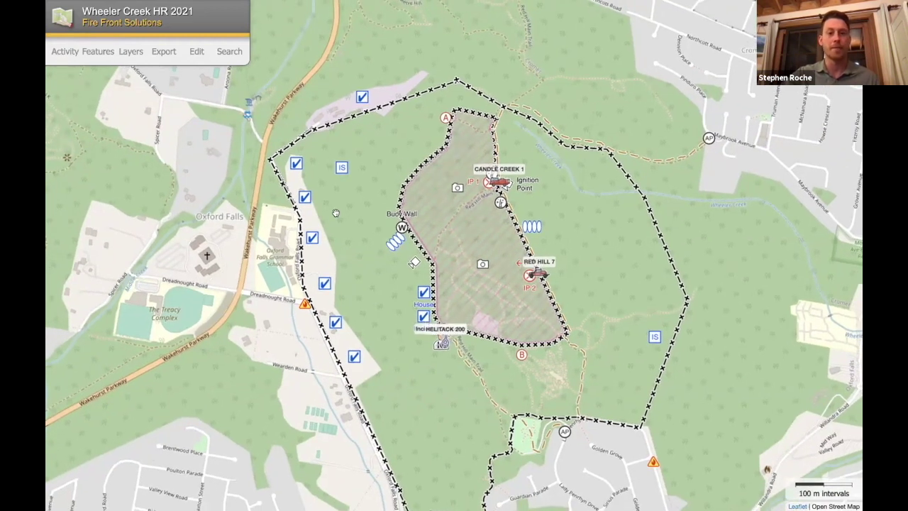
left_click_drag(398, 184, 398, 242)
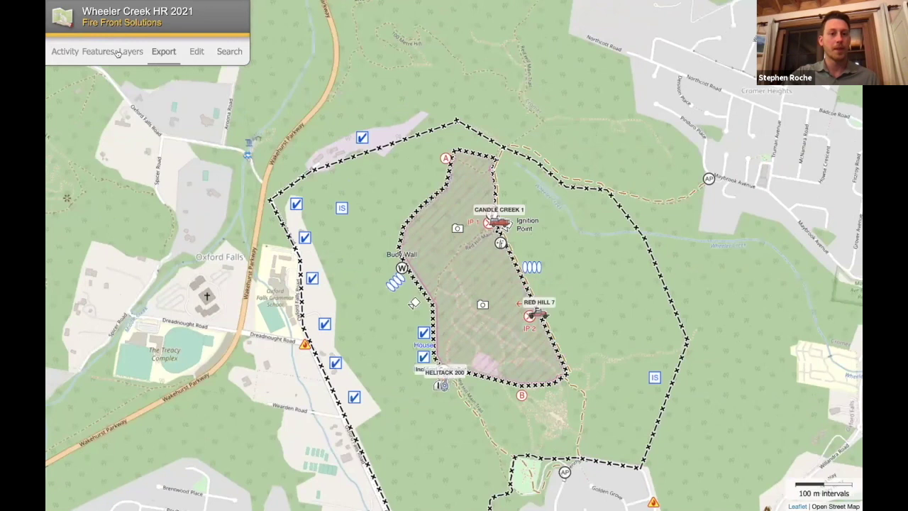
Step: Read through the map's activity log entries from 27 September back to 25 September 2021
left_click(62, 61)
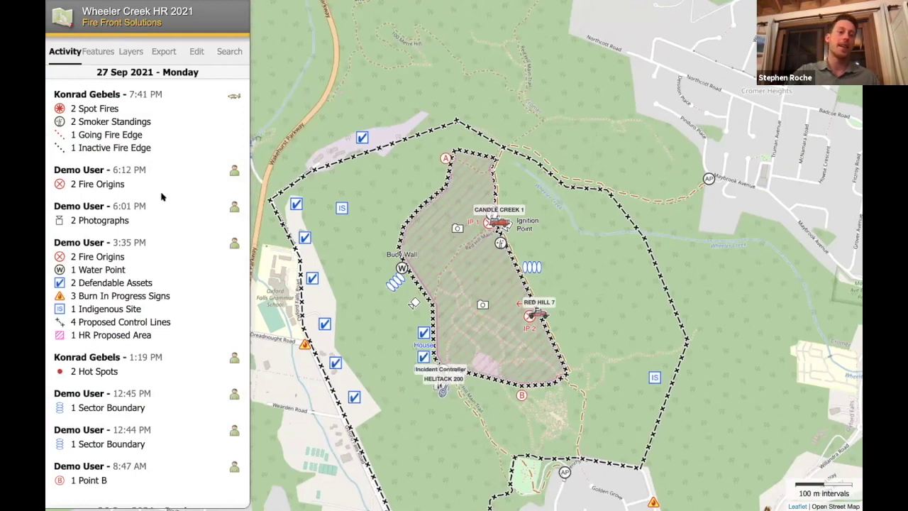
scroll(158, 215, "down", 5)
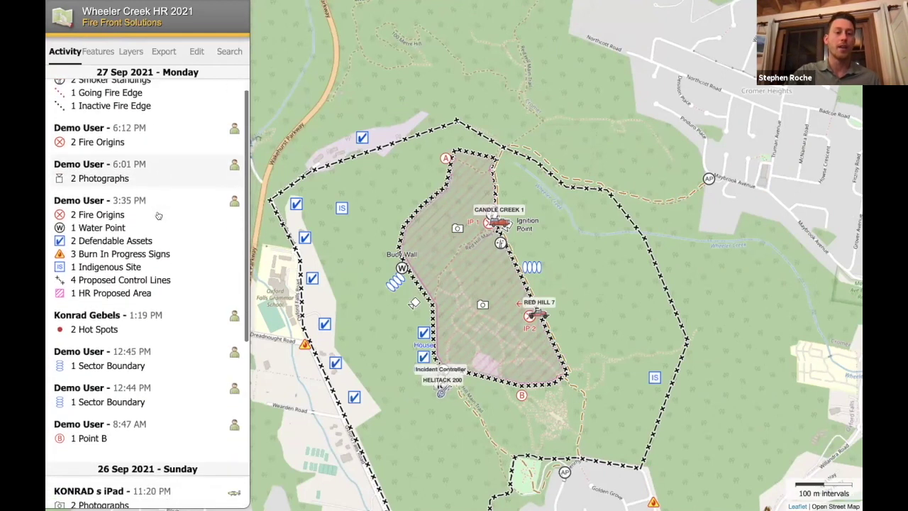
scroll(158, 215, "down", 6)
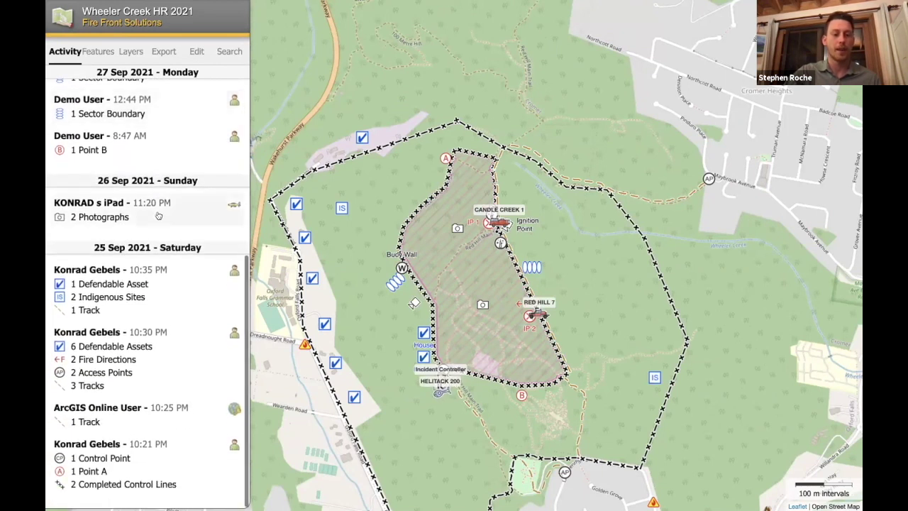
scroll(158, 215, "up", 4)
scroll(158, 215, "up", 6)
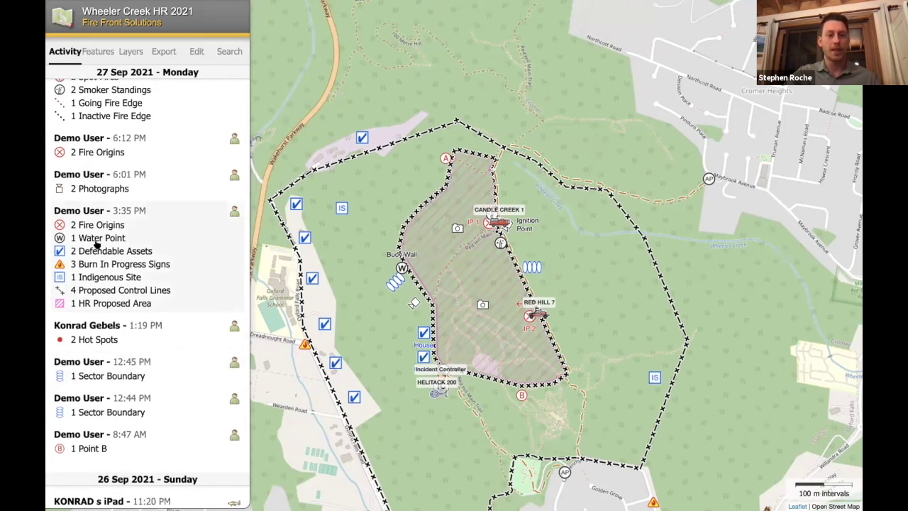
Step: Locate the 3:35 PM and 1:19 PM activity entries on the map, finishing on the 3:35 PM entry
left_click(192, 234)
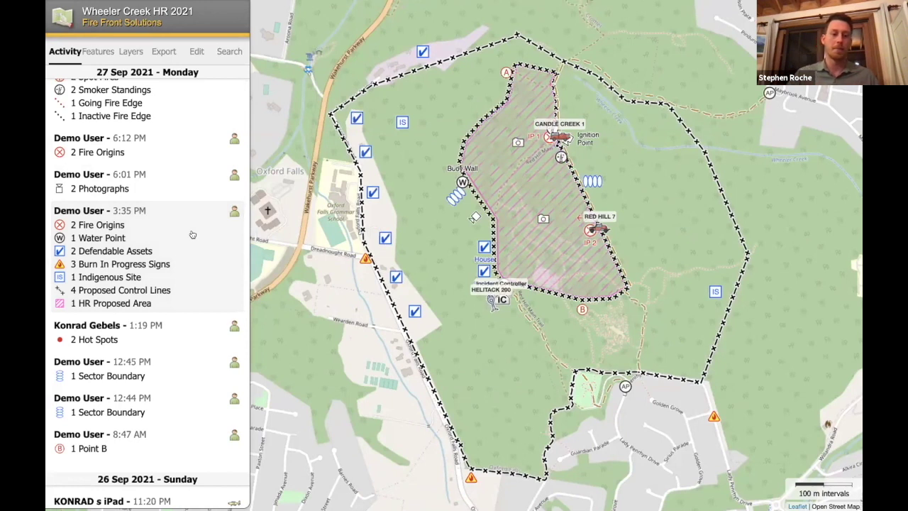
left_click(187, 334)
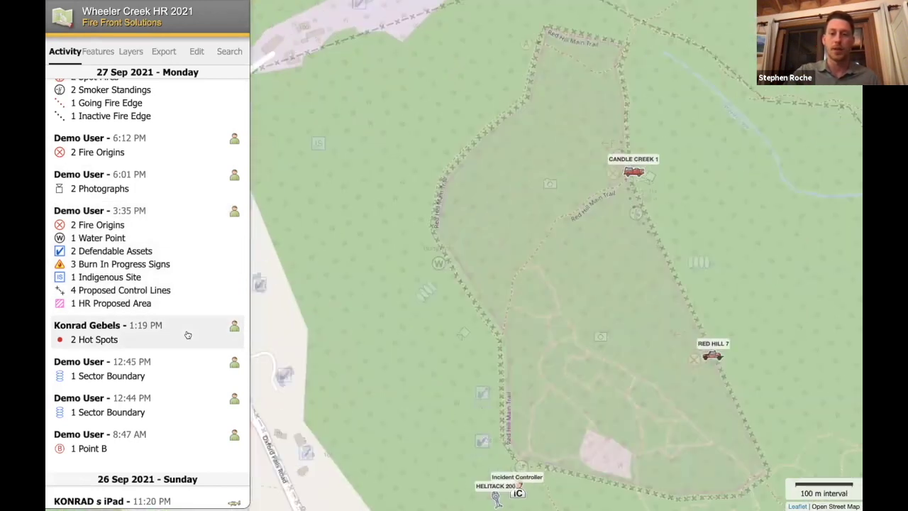
left_click(190, 267)
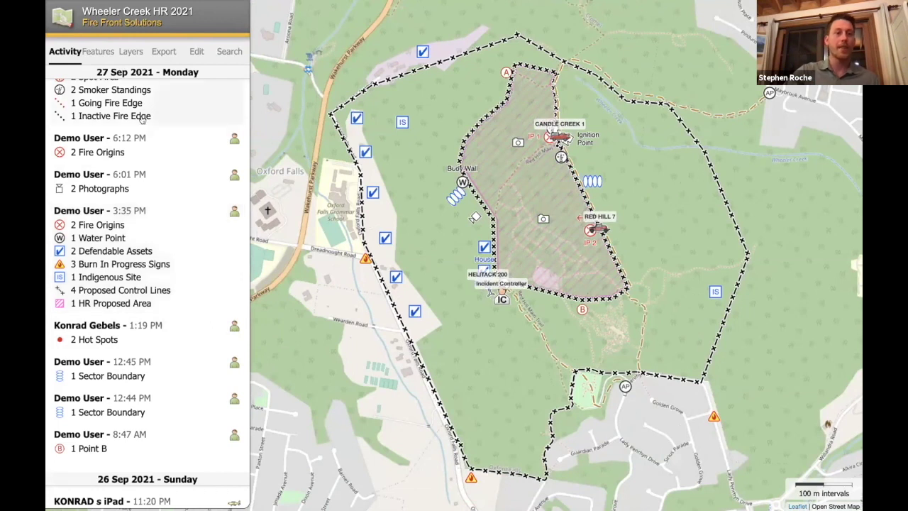
Step: Overlay the Lat/Lng Grid on the map and replace it with the UTM Grid
left_click(130, 51)
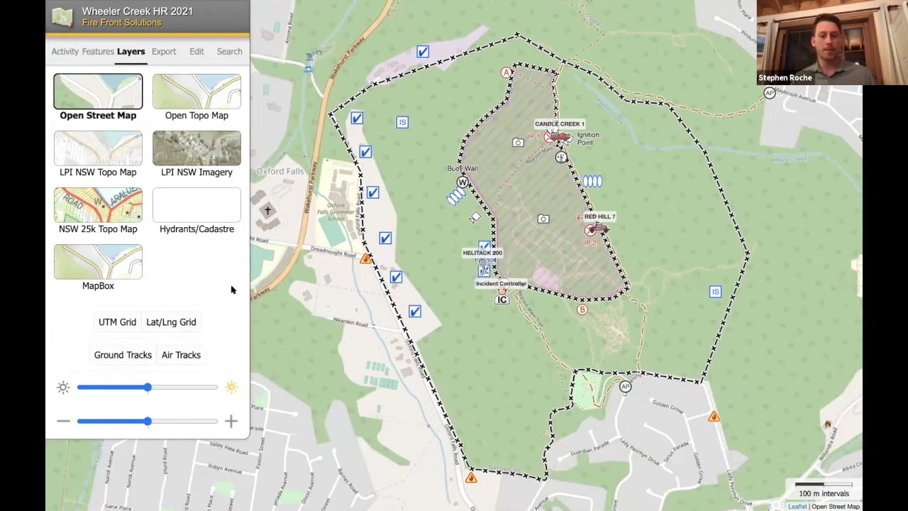
left_click(180, 316)
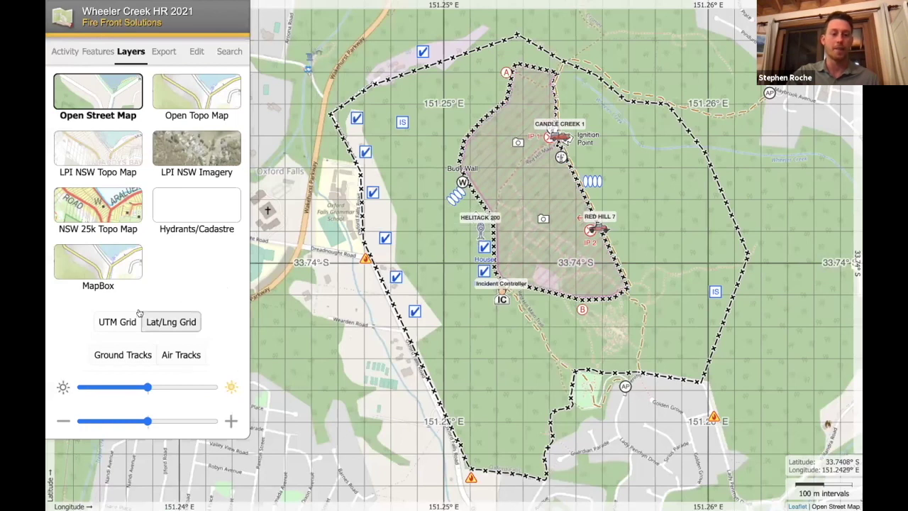
left_click(118, 322)
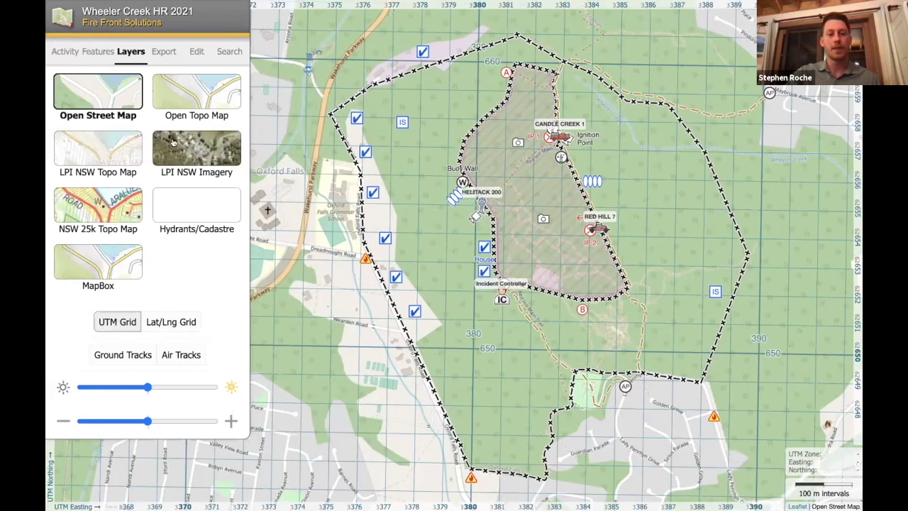
Step: Preview the LPI NSW Imagery and LPI NSW Topo Map base layers, and return to Open Street Map
left_click(194, 145)
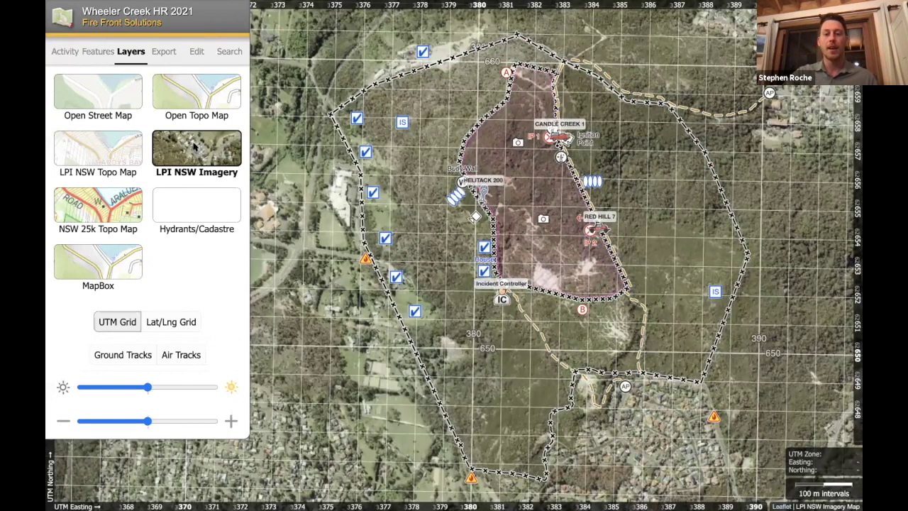
left_click(116, 152)
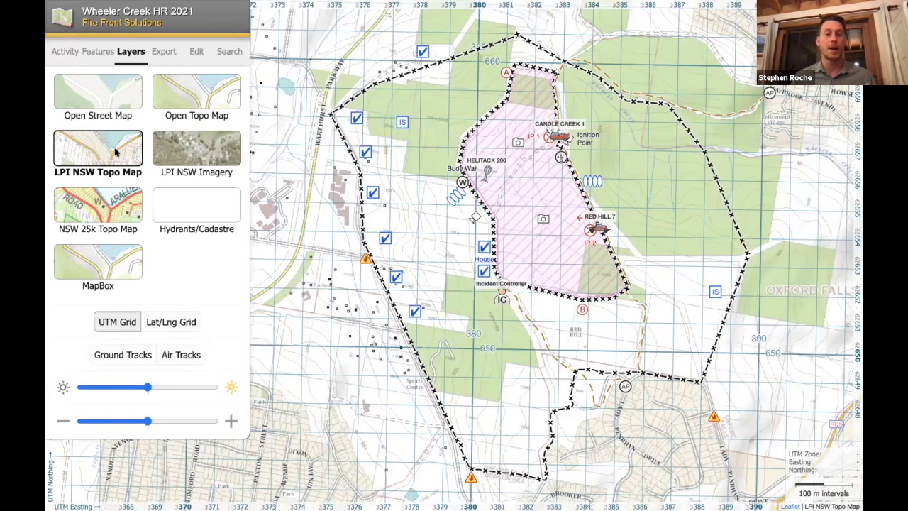
left_click(108, 90)
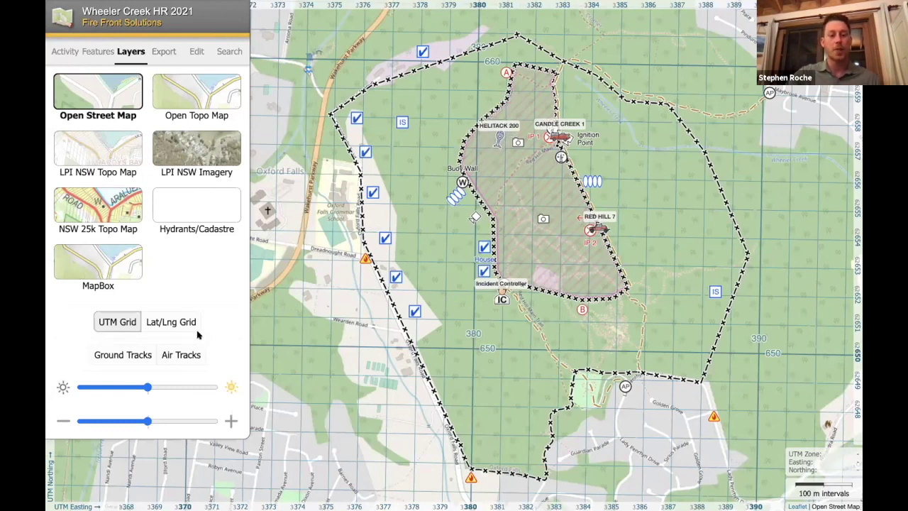
Step: Enlarge the map's feature symbols and labels, and return them to the middle size setting
left_click(180, 421)
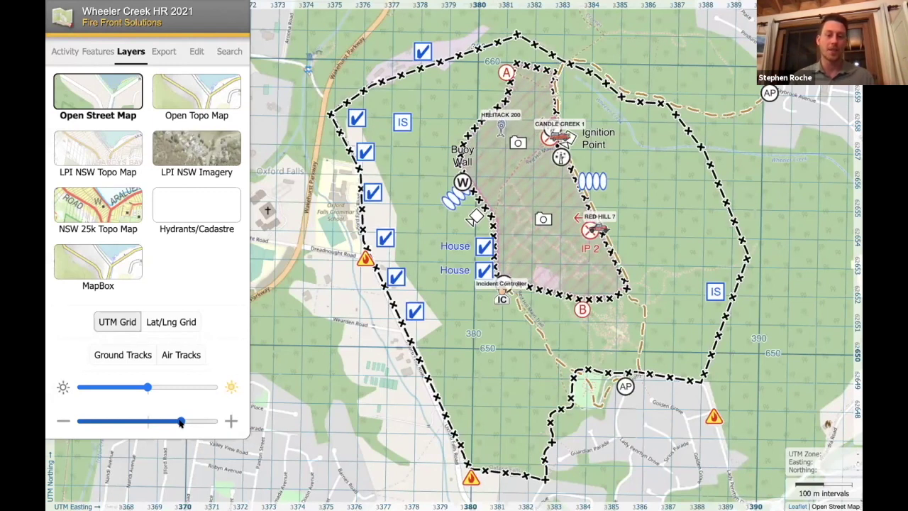
left_click_drag(180, 421, 147, 421)
left_click(175, 423)
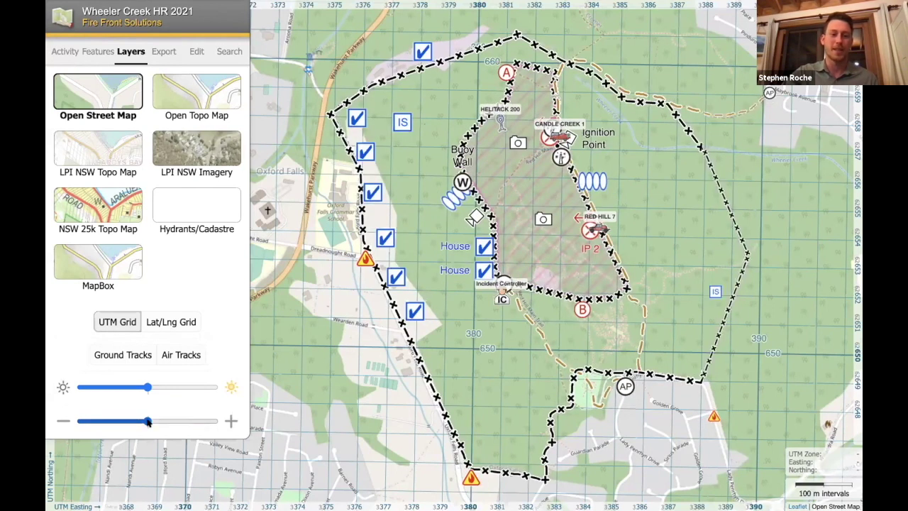
Step: Change the area type of the HR Proposed Area inside the inner control line to HR Actual Area and deselect it
mouse_move(145, 387)
left_mouse_down()
mouse_move(67, 387)
mouse_move(147, 382)
left_mouse_up()
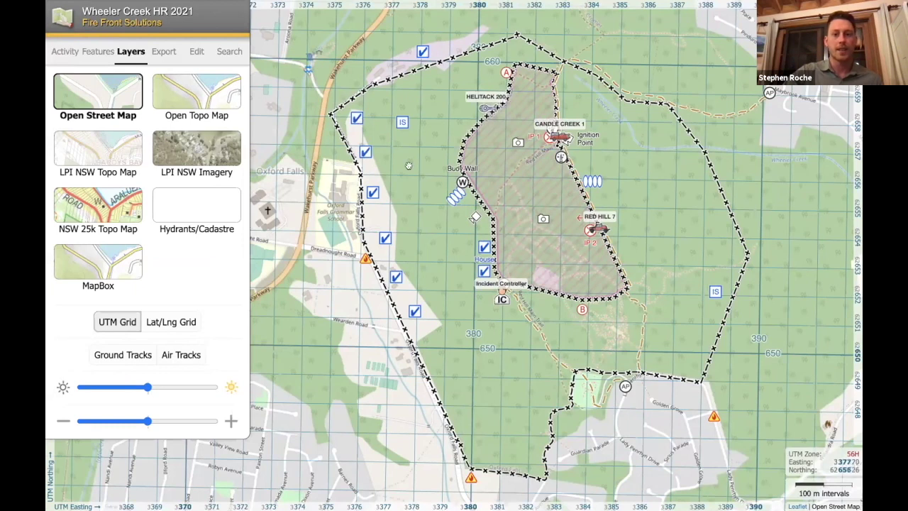
scroll(408, 241, "up", 3)
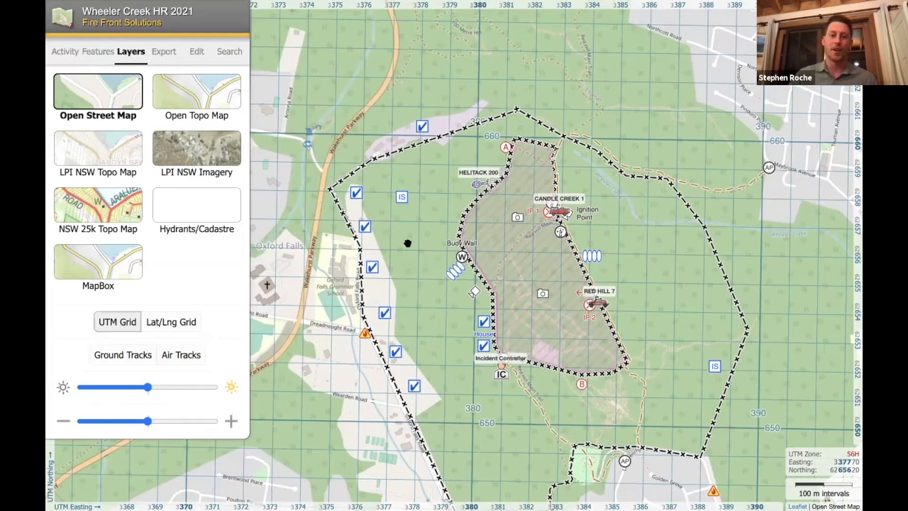
left_click(547, 259)
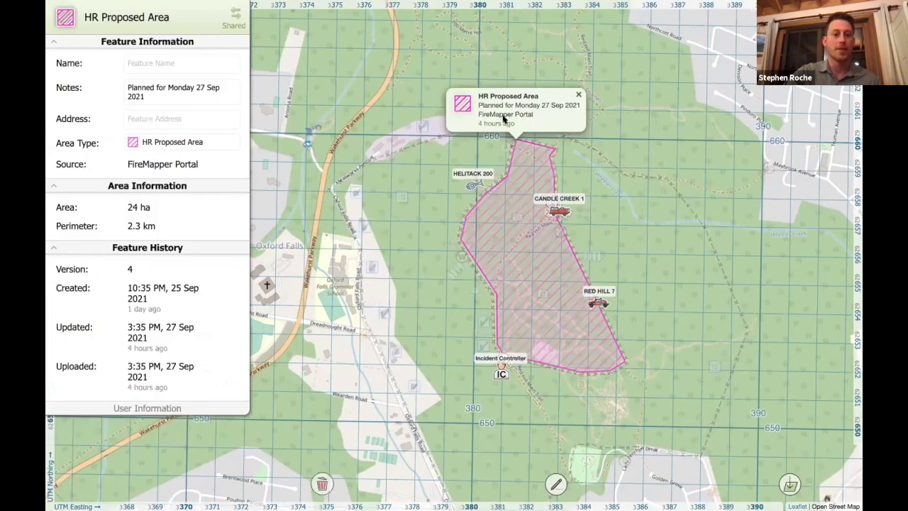
left_click(217, 142)
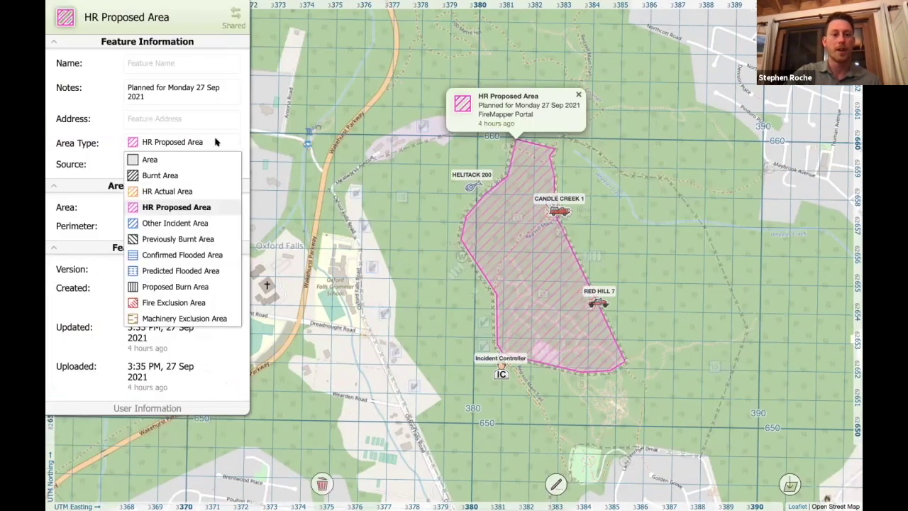
left_click(204, 191)
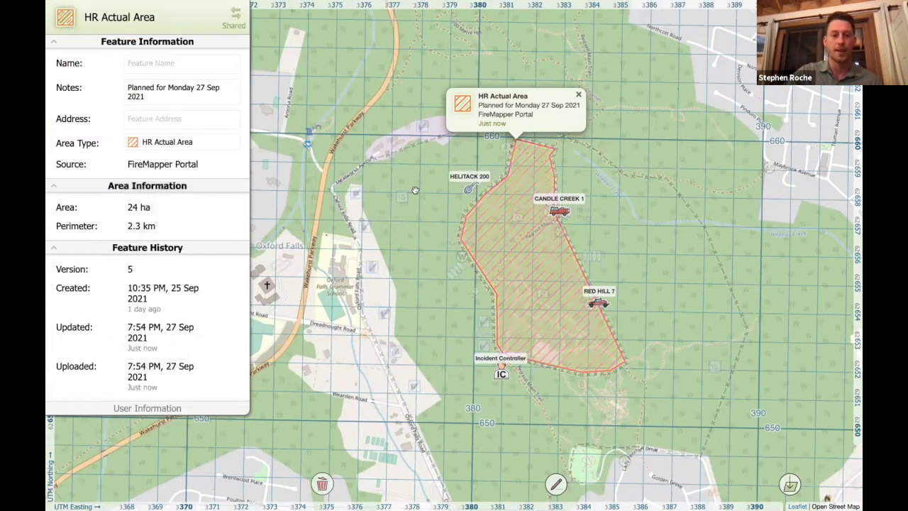
left_click(424, 210)
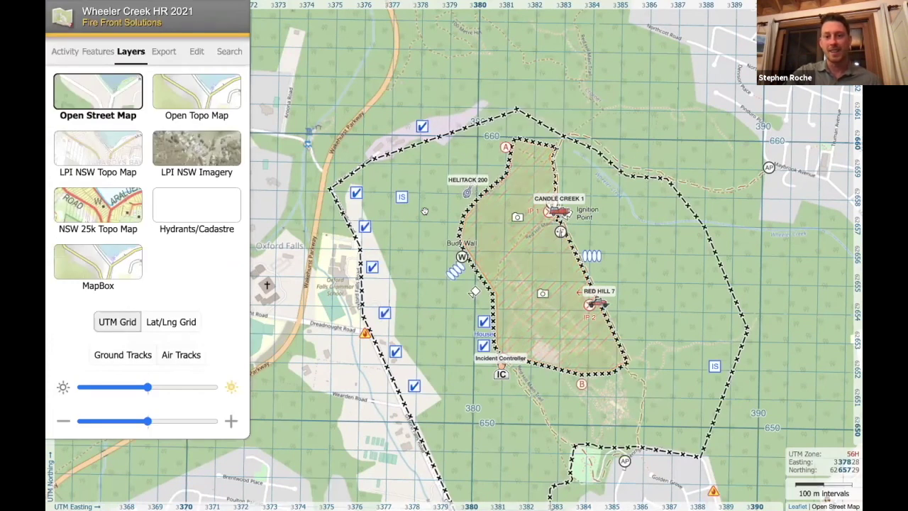
Step: Examine the spot fires at the burn area's northern end and the details of the Going Fire Edge line drawn around three of them
scroll(424, 211, "up", 2)
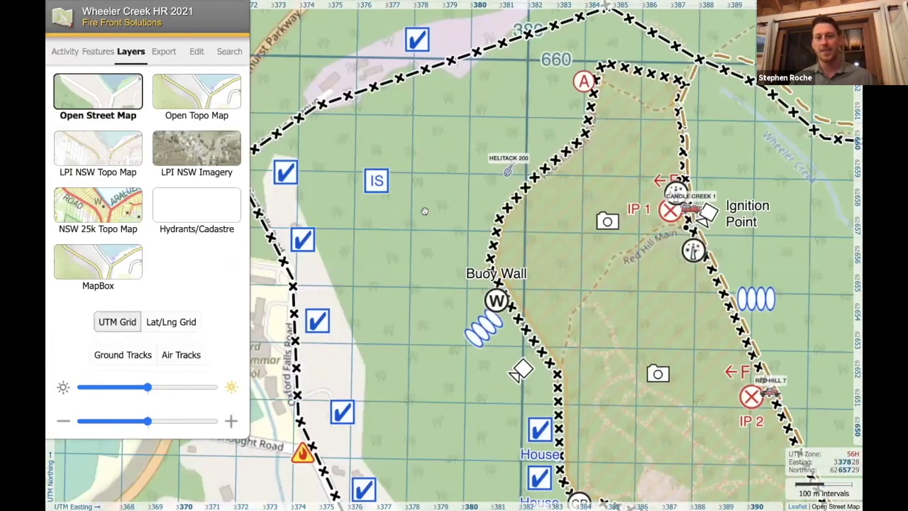
left_click_drag(424, 230, 424, 265)
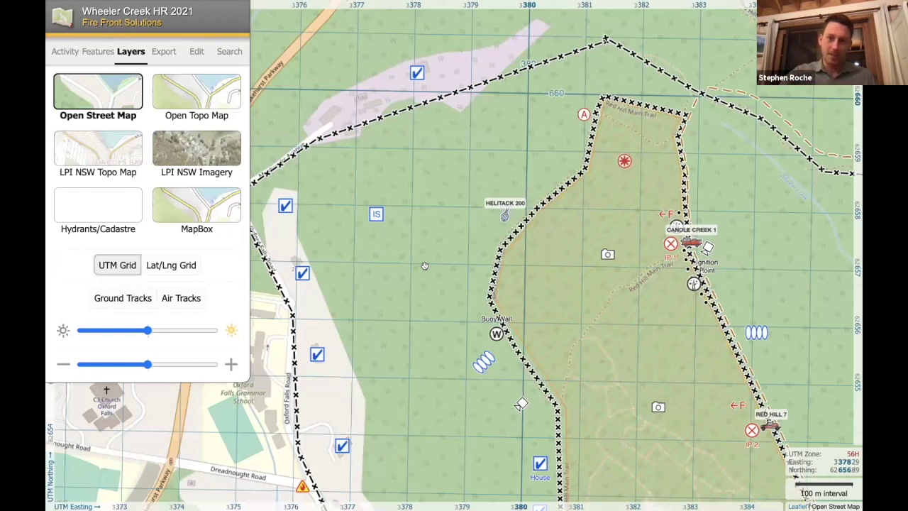
scroll(424, 265, "down", 2)
scroll(425, 266, "up", 1)
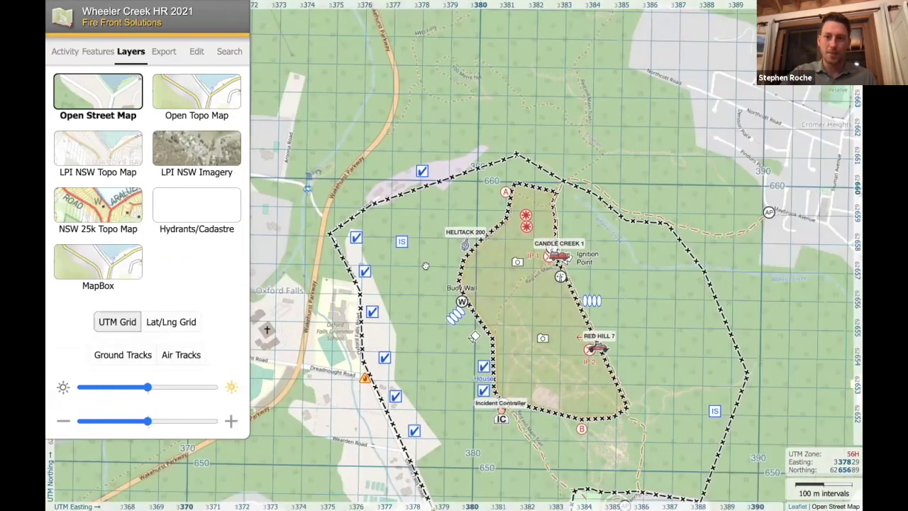
scroll(425, 266, "up", 2)
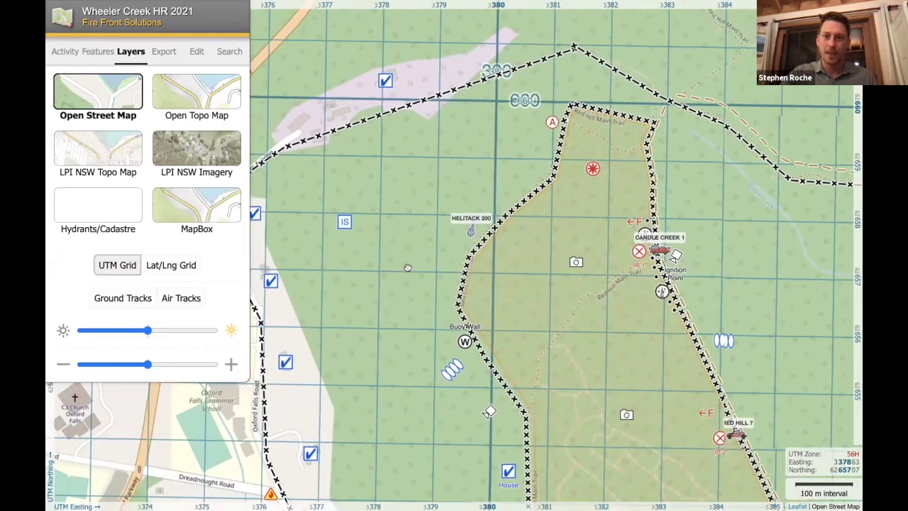
left_click_drag(408, 267, 388, 280)
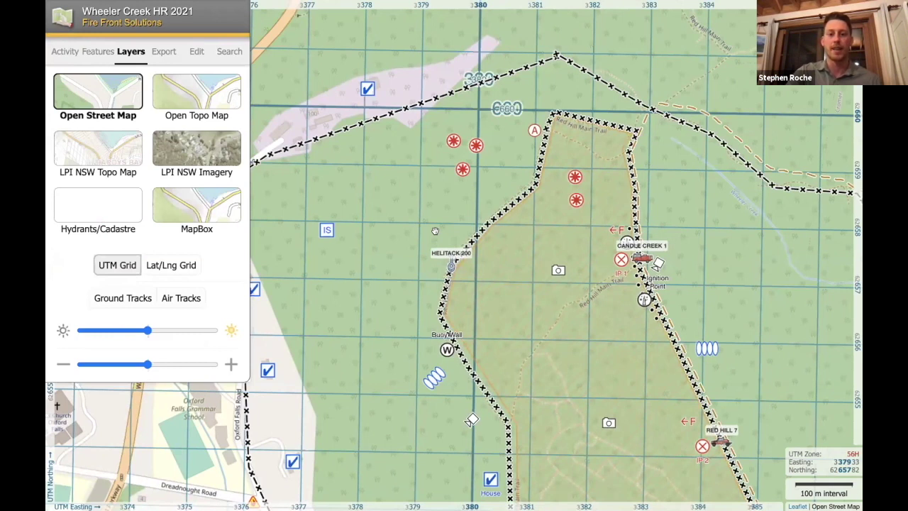
left_click_drag(419, 205, 407, 256)
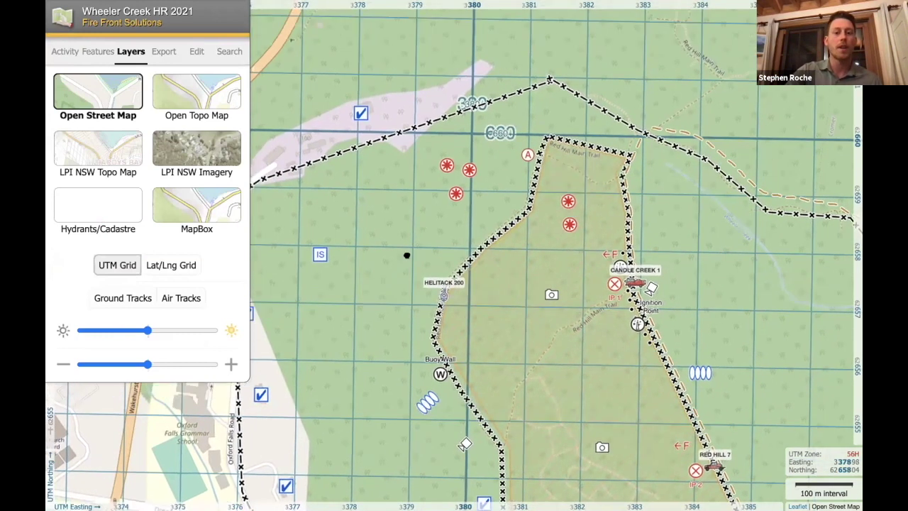
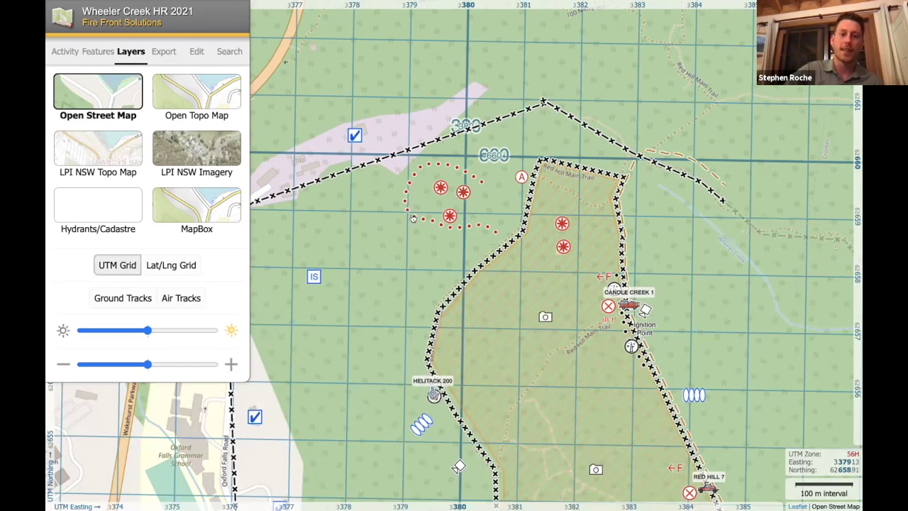
left_click(412, 217)
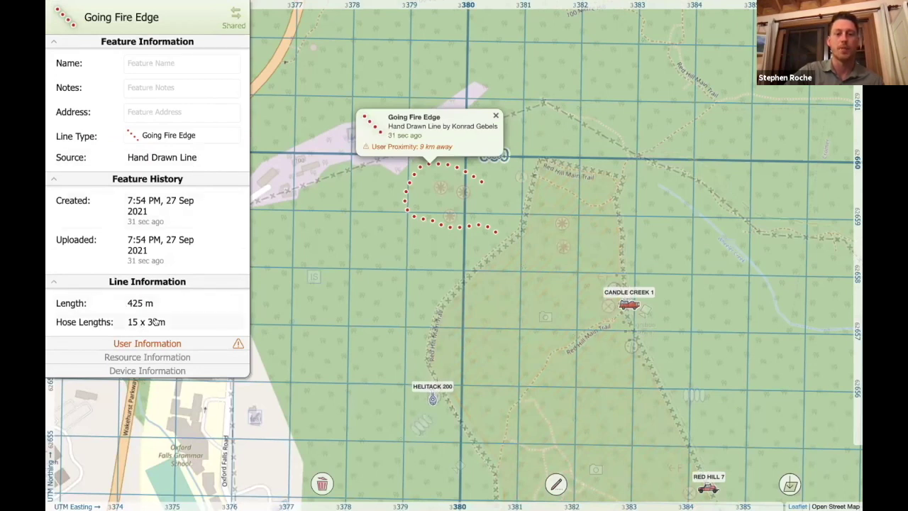
left_click(385, 258)
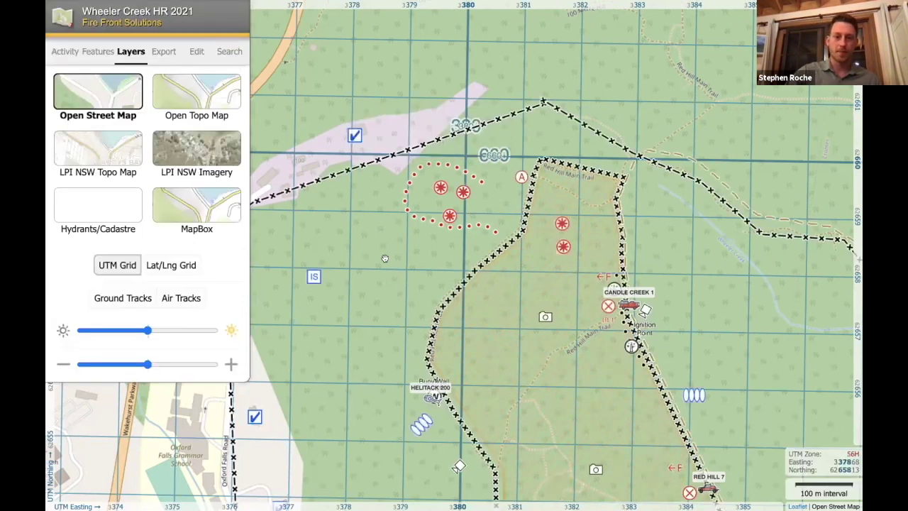
Step: Search the map for the six-figure UTM grid reference 379658, clear the search and check the details of the spot fire there
scroll(384, 258, "down", 2)
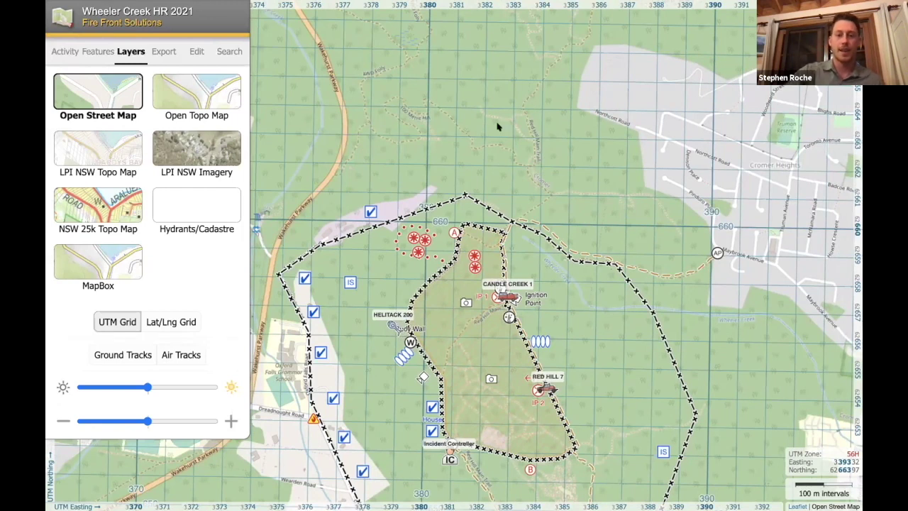
mouse_move(405, 4)
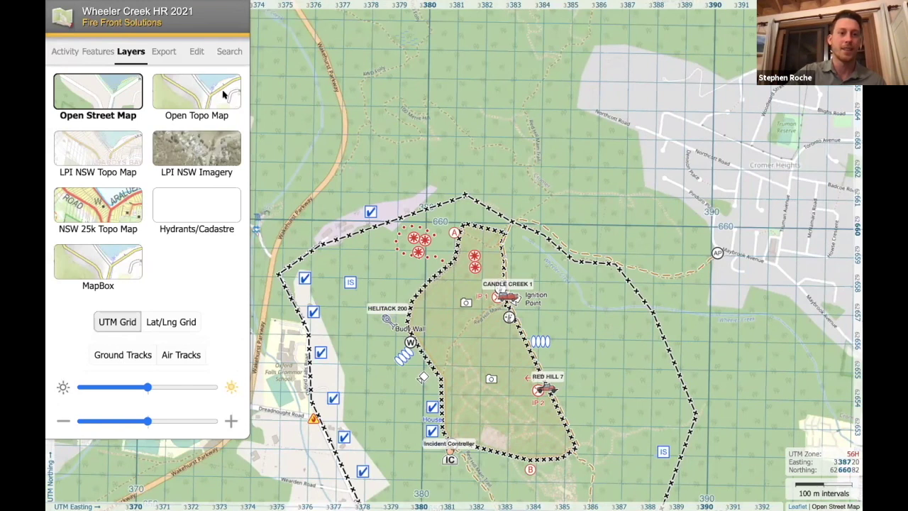
left_click(229, 53)
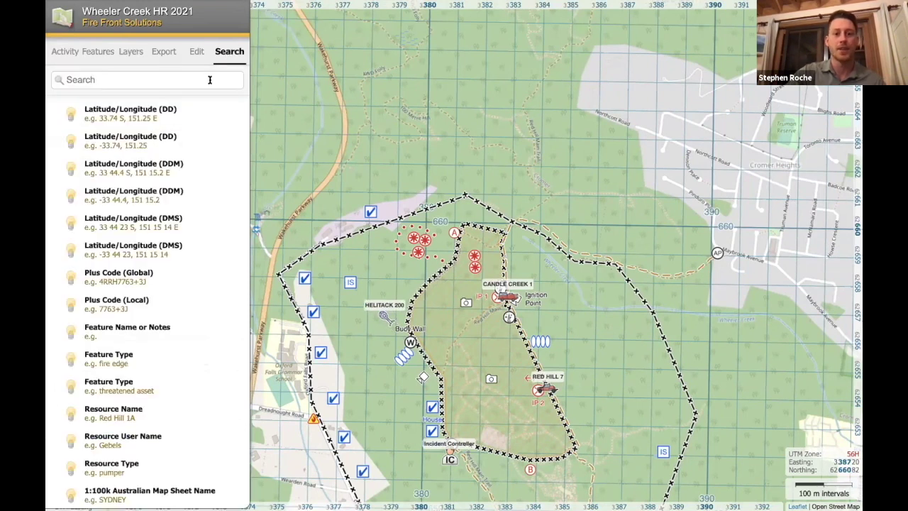
left_click(208, 80)
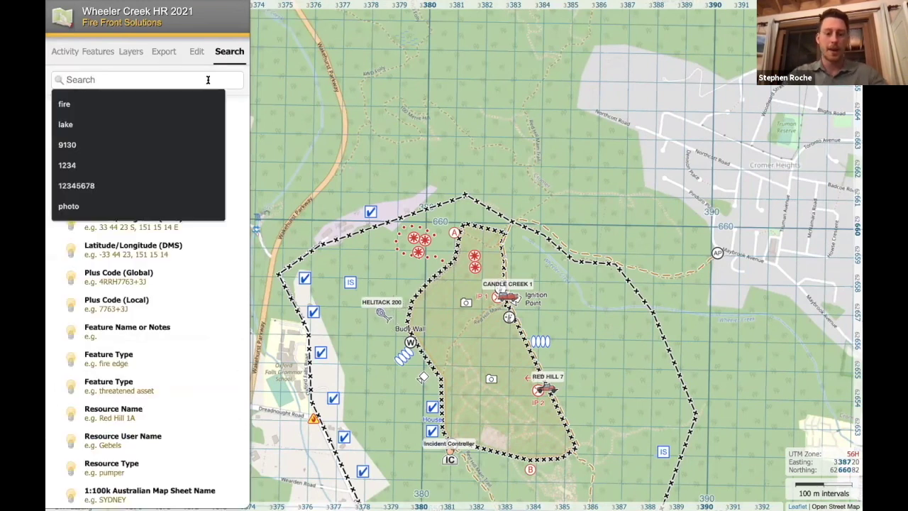
type("379")
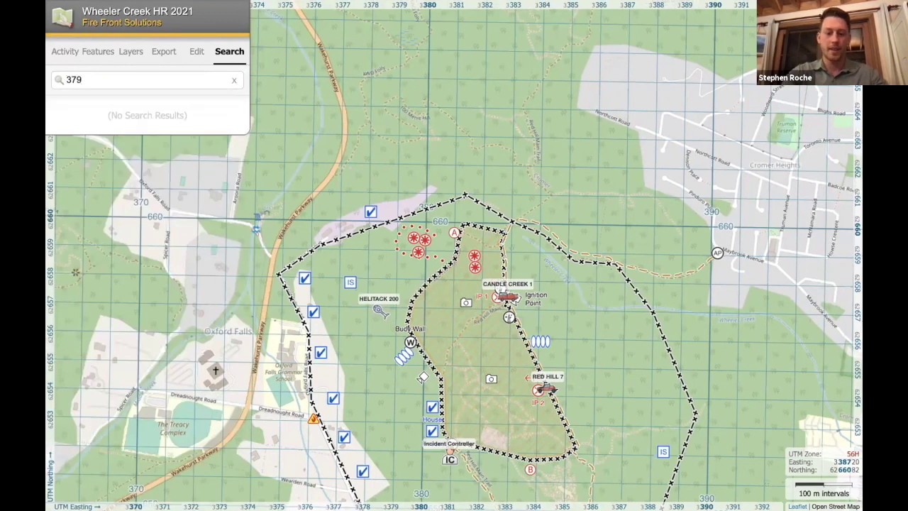
type("658")
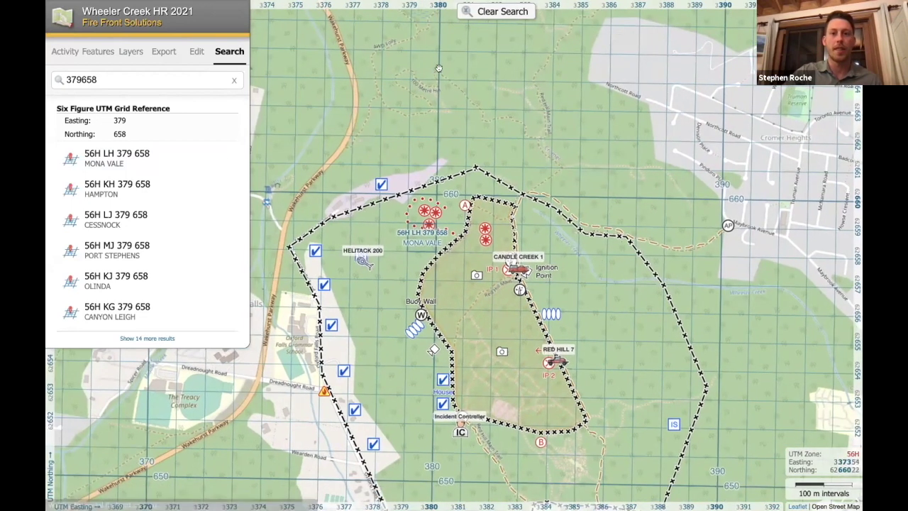
left_click(474, 108)
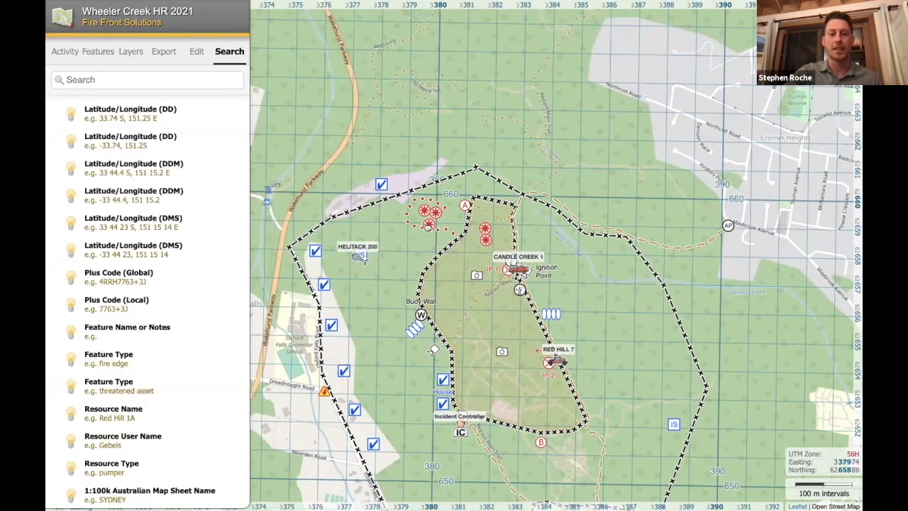
left_click(428, 224)
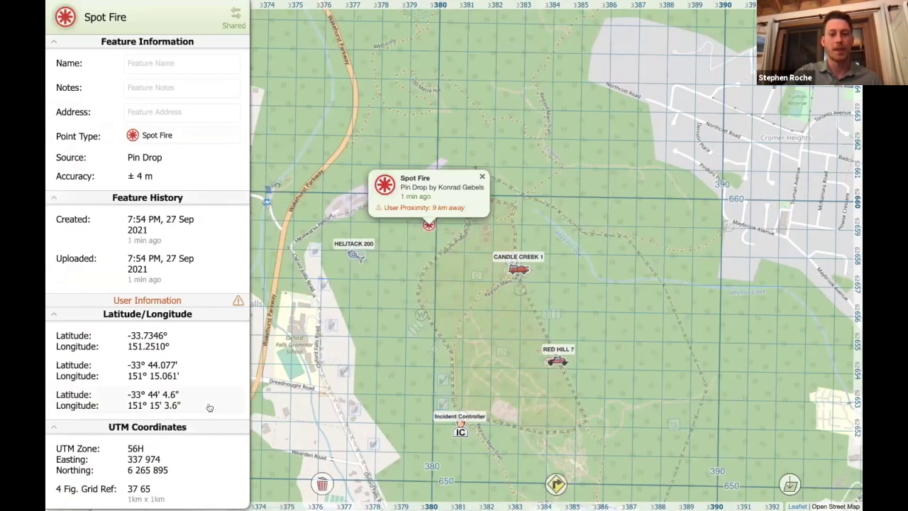
left_click(401, 258)
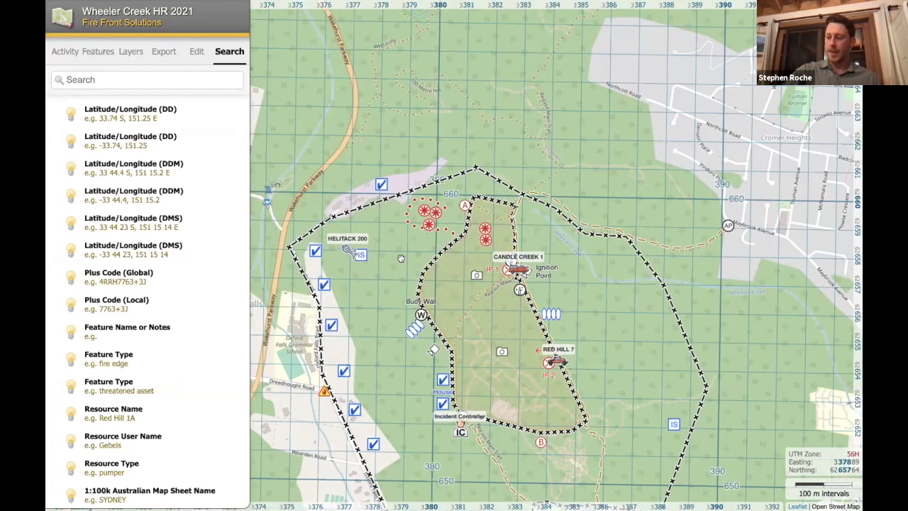
Step: Add a letter C point on the map just southwest of the Going Fire Edge line
left_click_drag(419, 248, 452, 216)
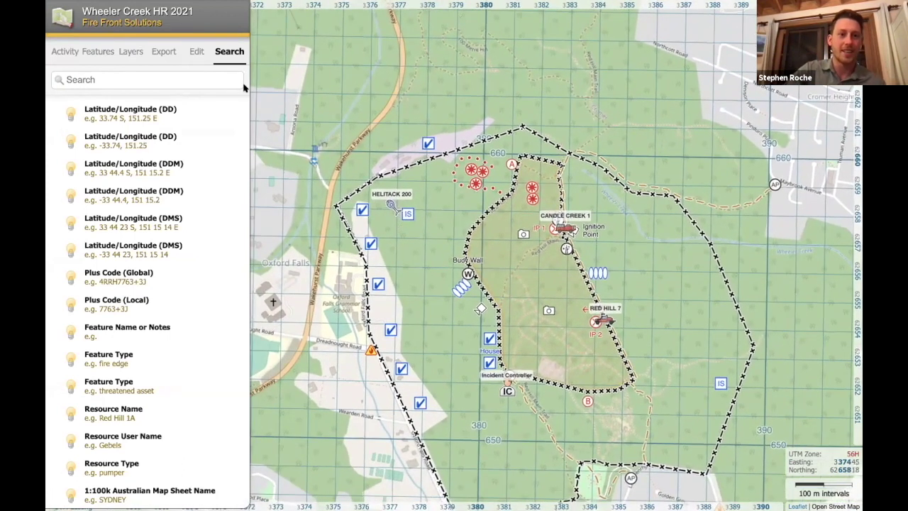
left_click(197, 52)
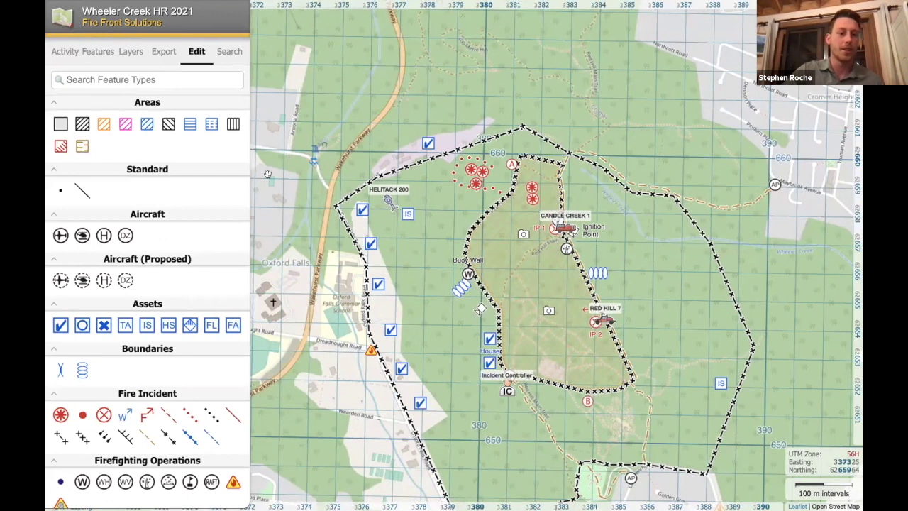
scroll(139, 383, "down", 12)
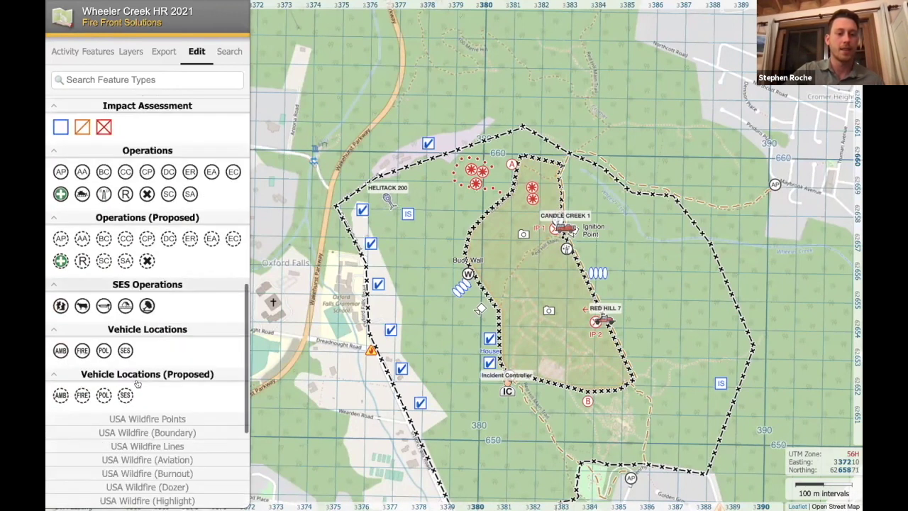
scroll(138, 384, "down", 2)
left_click(104, 380)
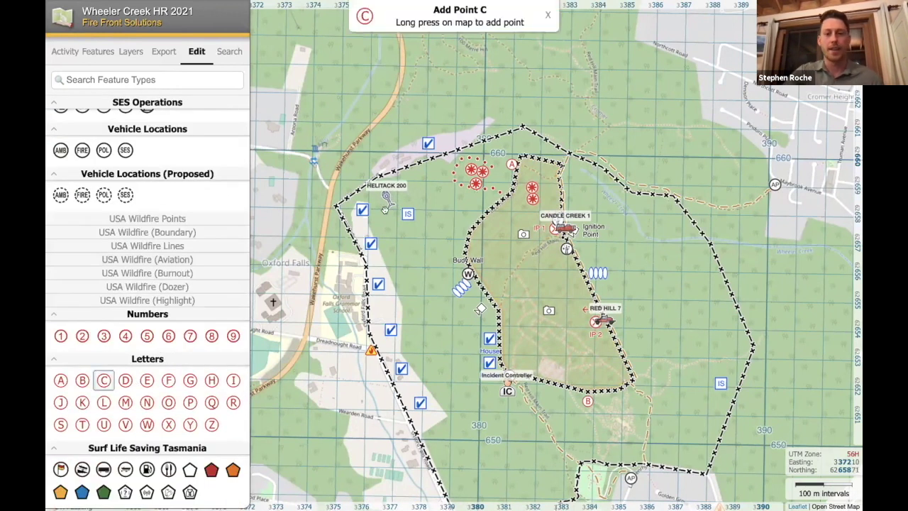
left_click(458, 196)
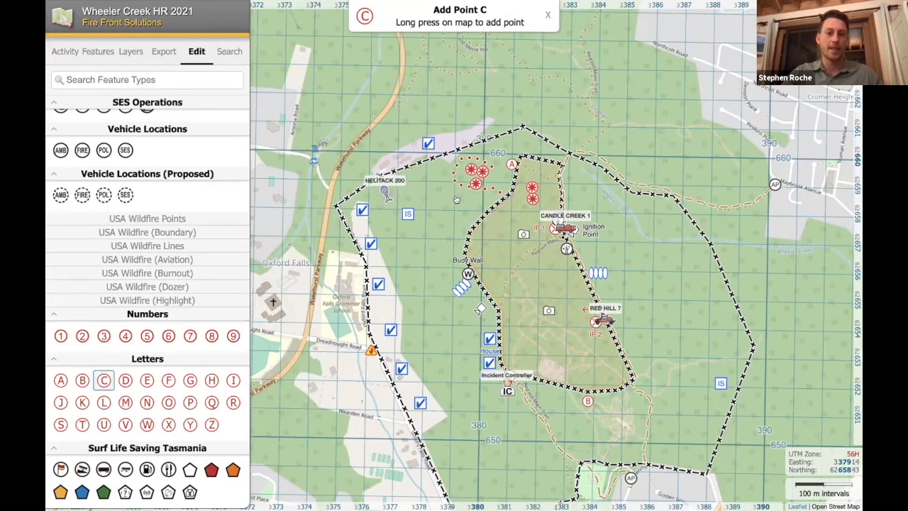
Step: Add a Sector Boundary symbol in the second diagonal orientation between the Going Fire Edge line and point A
scroll(167, 206, "up", 5)
scroll(168, 203, "up", 5)
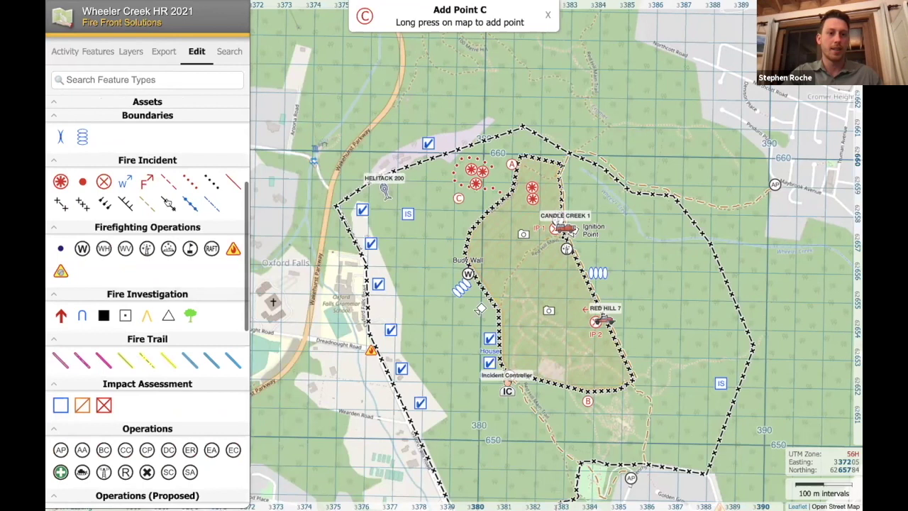
left_click(82, 224)
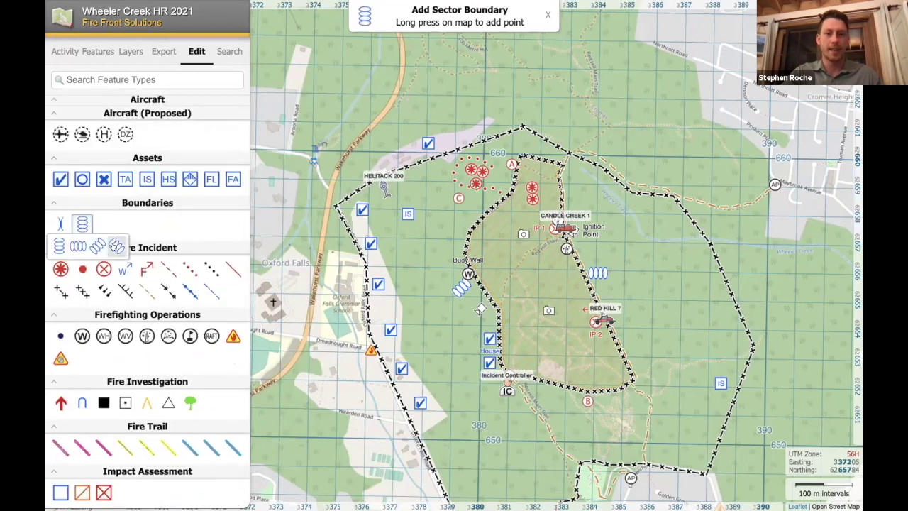
left_click(116, 246)
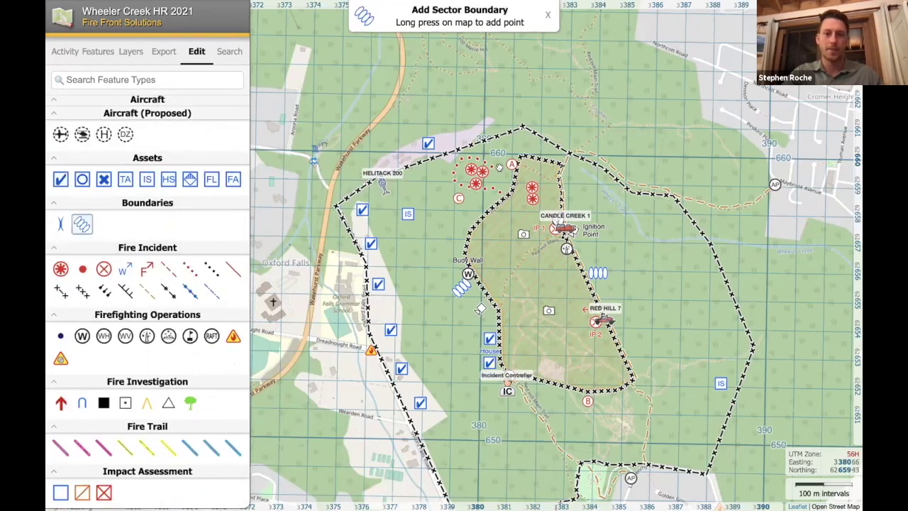
left_click(499, 167)
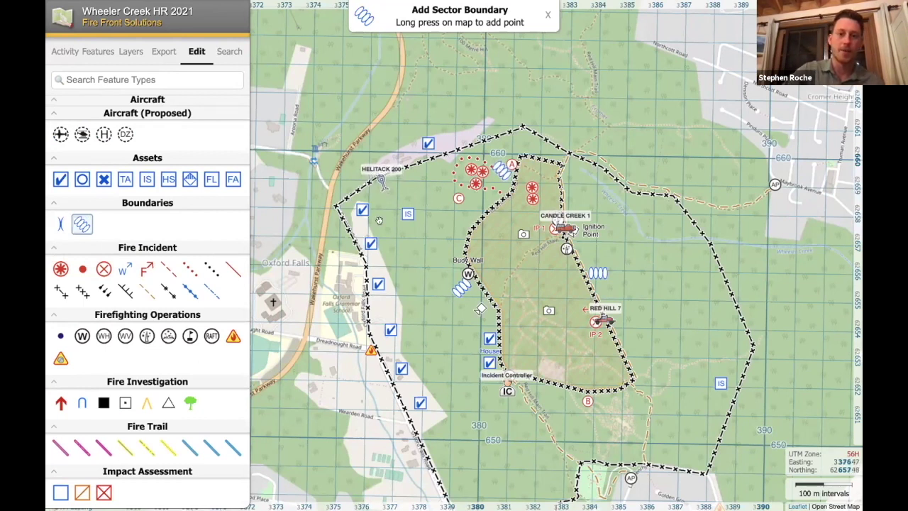
Step: Reclassify the two northernmost Defendable Assets beside Oxford Falls Road, just inside the western control line, as Potentially Defendable Asset
left_click(361, 209)
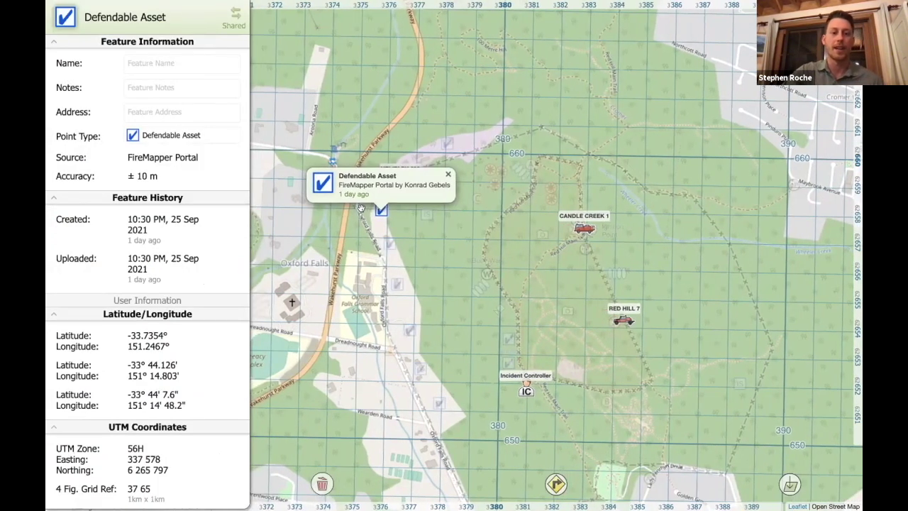
left_click(204, 137)
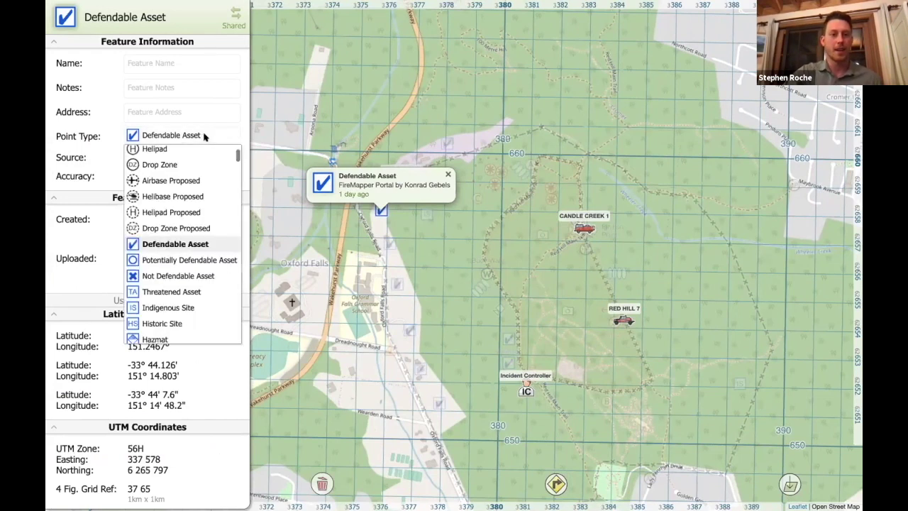
left_click(183, 260)
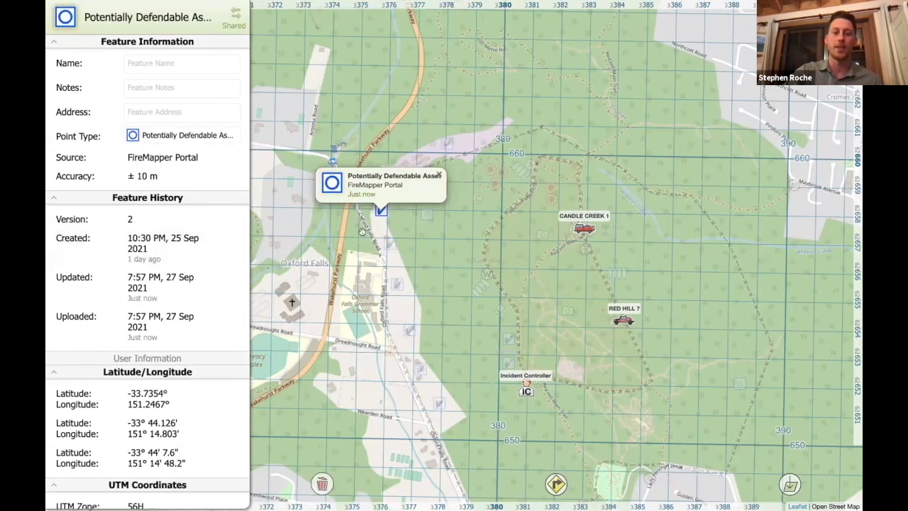
left_click(390, 244)
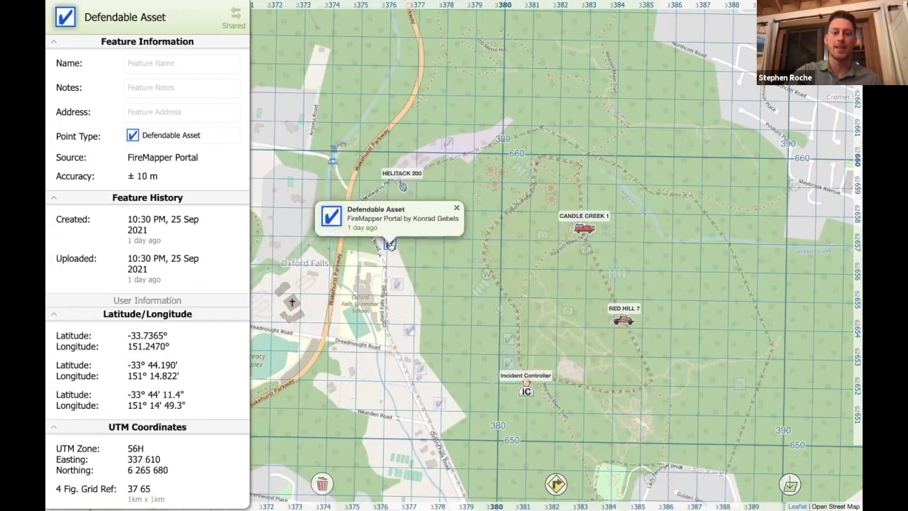
left_click(199, 138)
left_click(164, 262)
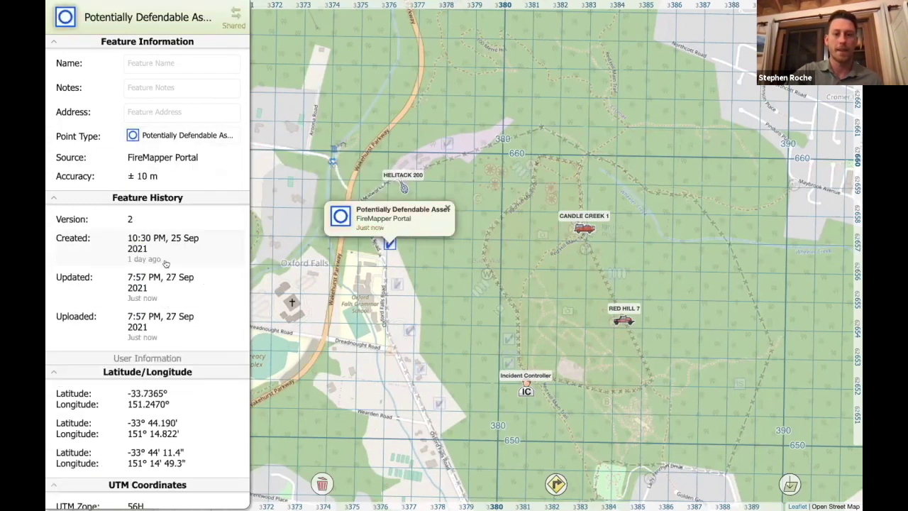
left_click(436, 250)
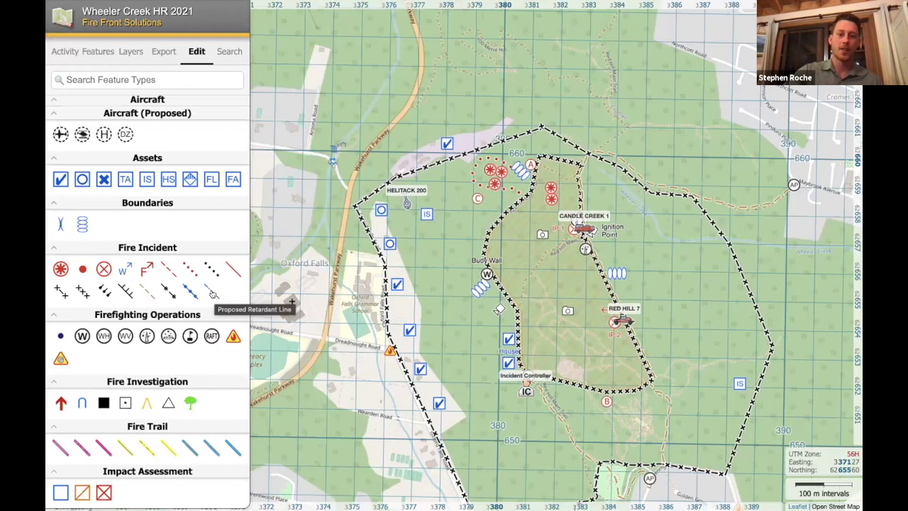
Step: Draw a Proposed Retardant Line about 354 m long, running southeast from the northwestern control line just east of the Potentially Defendable Assets
left_click(211, 292)
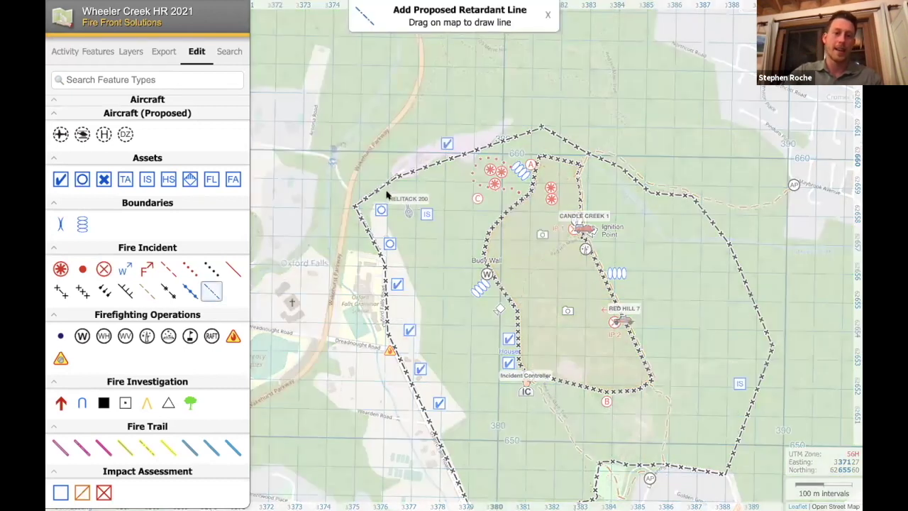
left_click_drag(386, 193, 429, 293)
left_click(454, 482)
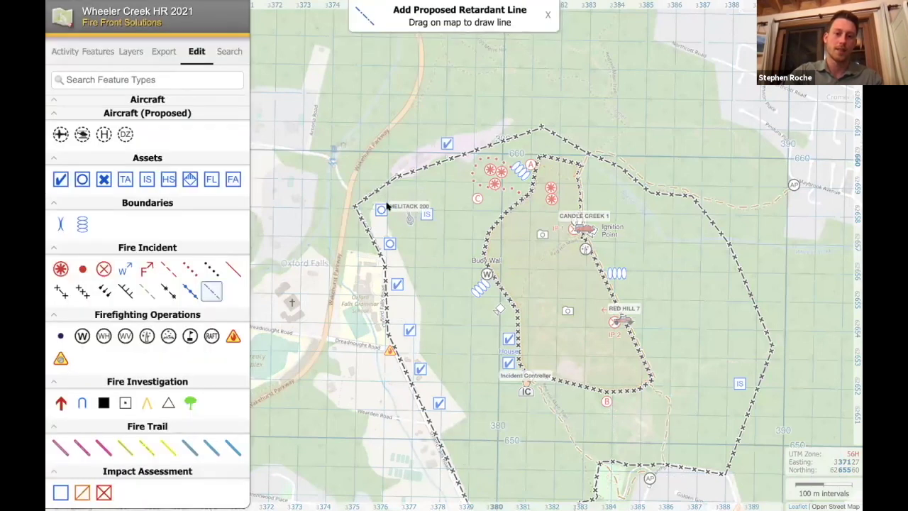
left_click_drag(387, 188, 428, 286)
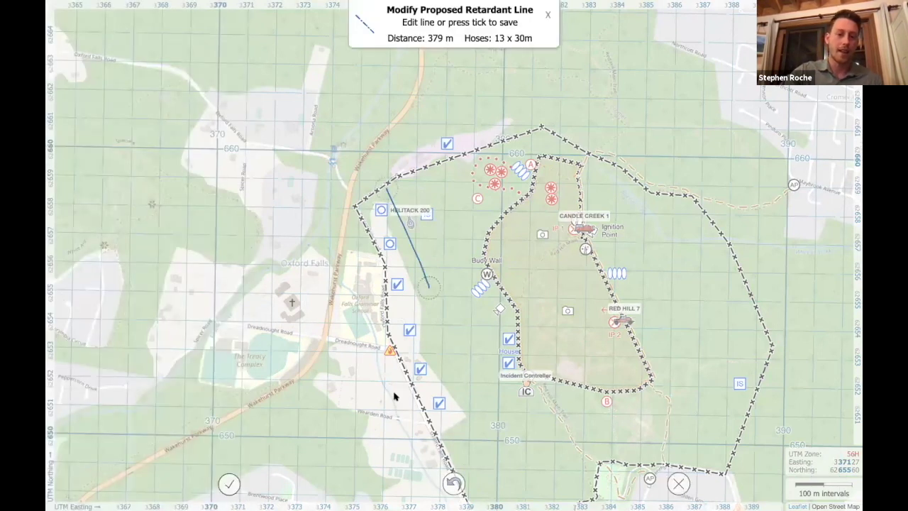
left_click(228, 484)
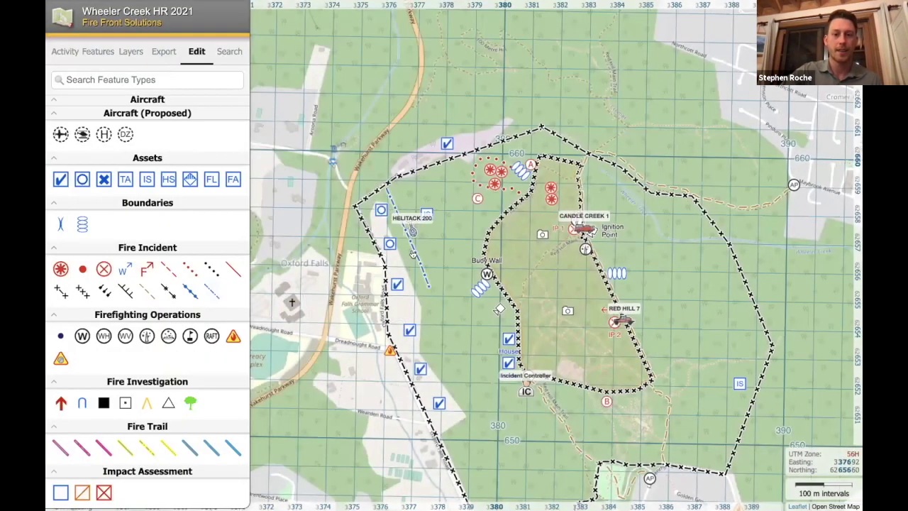
Step: Name the Proposed Retardant Line "LAT drop" and close its details
left_click(180, 65)
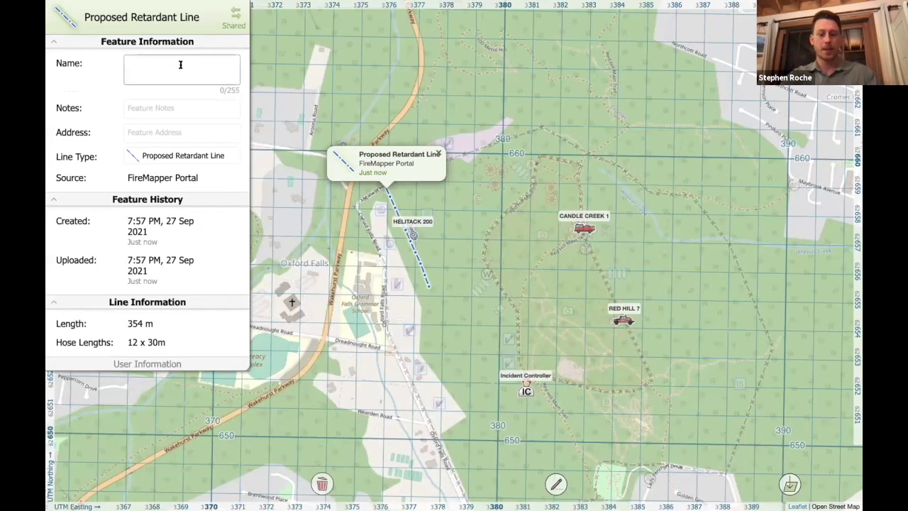
type("LAT drop")
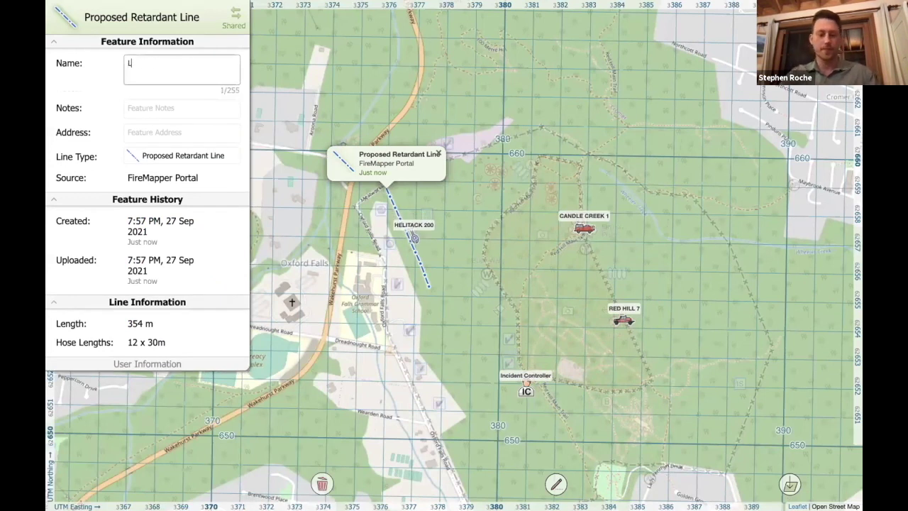
left_click(97, 79)
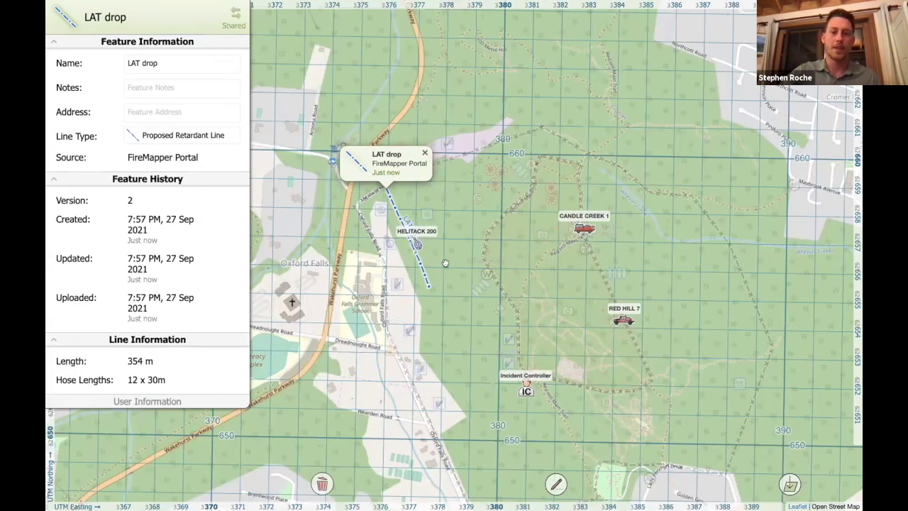
left_click(444, 263)
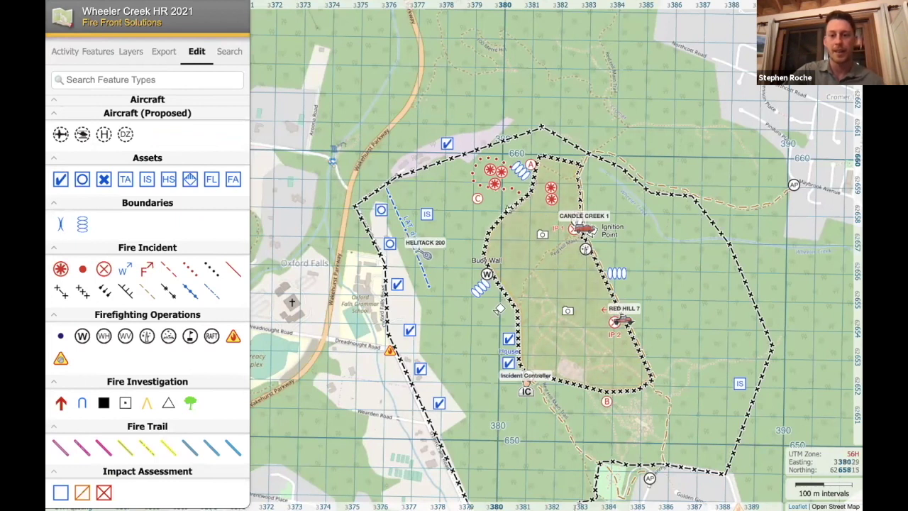
Step: Extend the HR Actual Area westward around the three spot fires within the Going Fire Edge, to about 26 ha, and save it
double_click(509, 207)
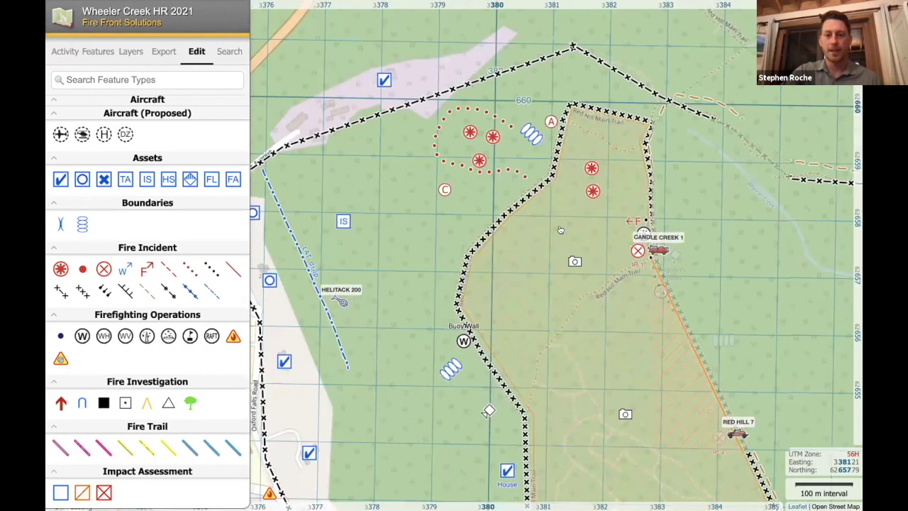
left_click_drag(492, 190, 478, 261)
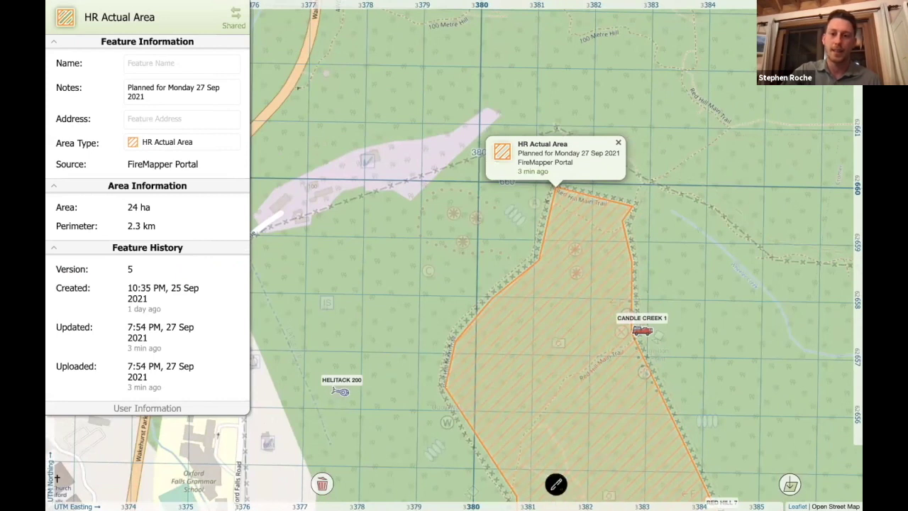
left_click(555, 485)
mouse_move(555, 232)
left_mouse_down()
mouse_move(527, 229)
mouse_move(461, 192)
mouse_move(427, 197)
mouse_move(415, 231)
mouse_move(430, 243)
mouse_move(503, 253)
mouse_move(518, 280)
left_mouse_up()
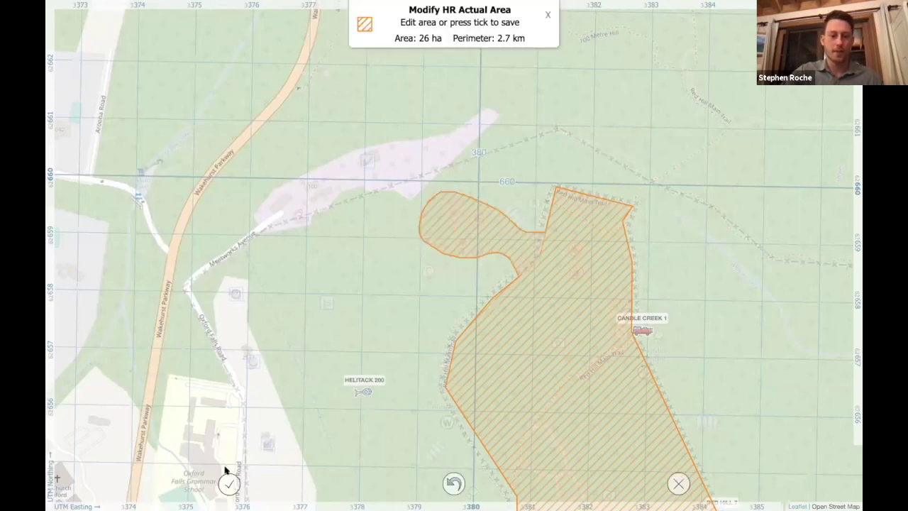
left_click(229, 483)
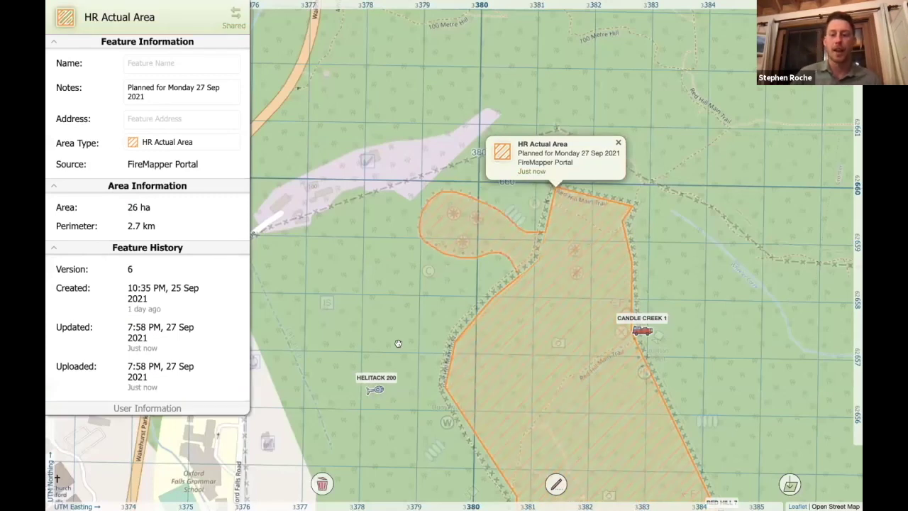
scroll(480, 318, "down", 1)
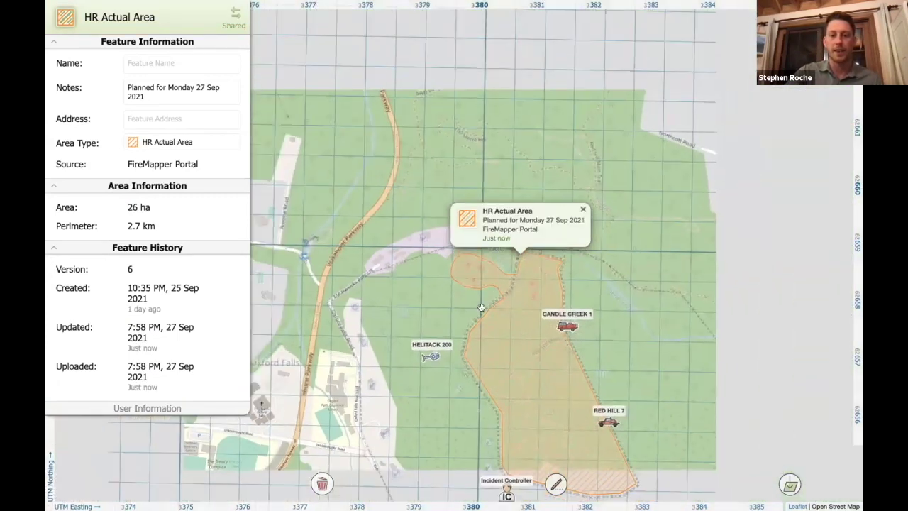
scroll(481, 307, "down", 1)
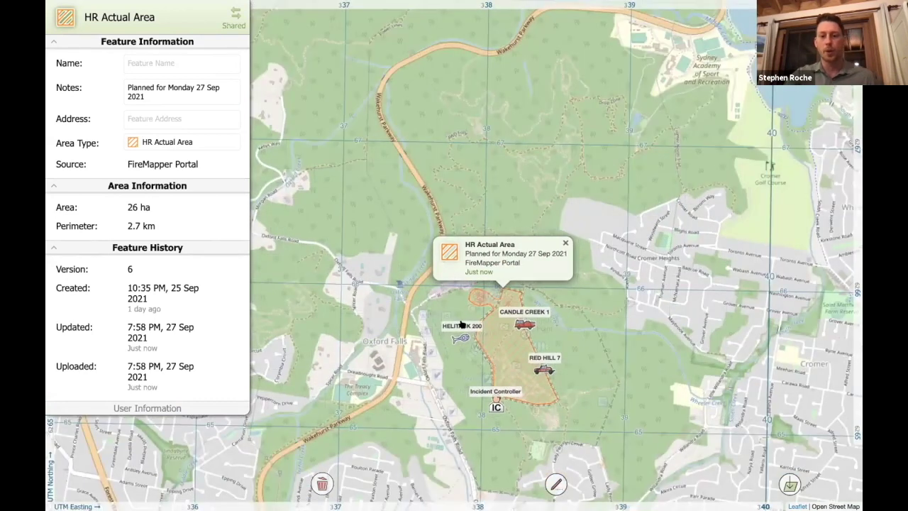
scroll(460, 316, "up", 1)
left_click(451, 231)
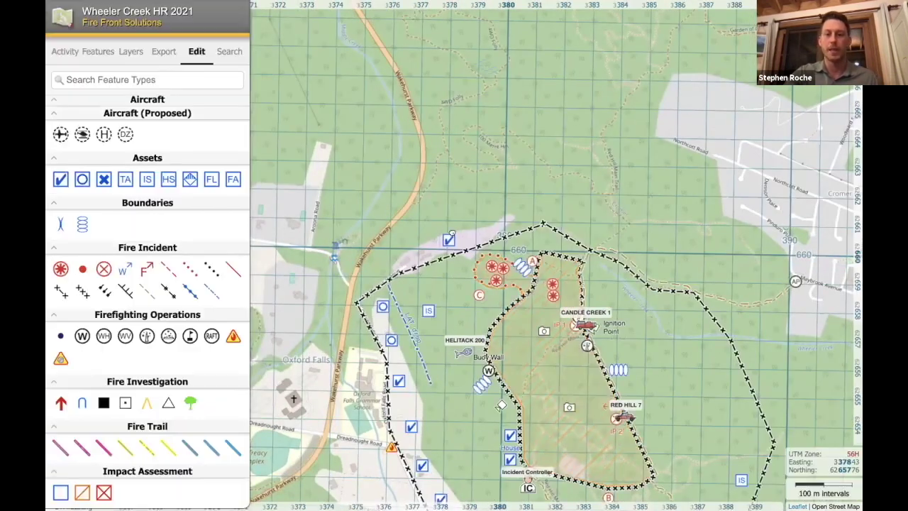
left_click_drag(452, 234, 445, 154)
scroll(449, 228, "up", 1)
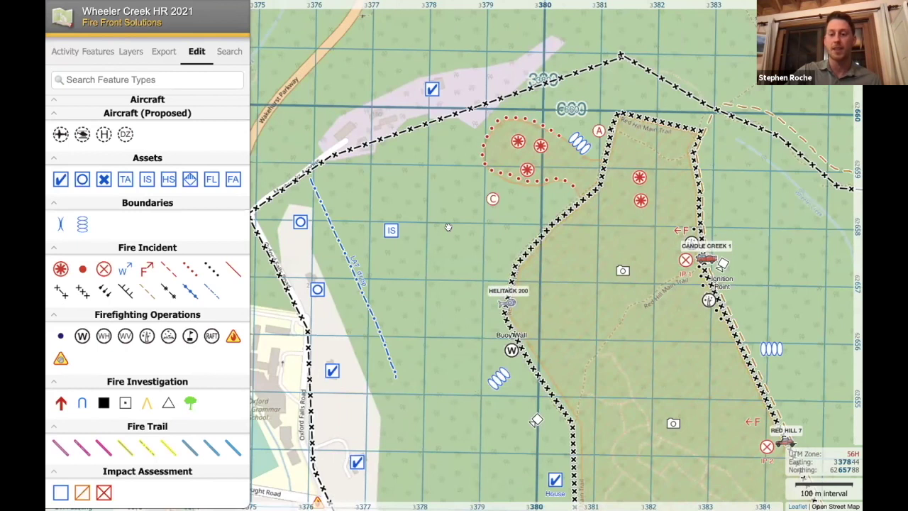
scroll(448, 227, "down", 1)
scroll(348, 377, "down", 3)
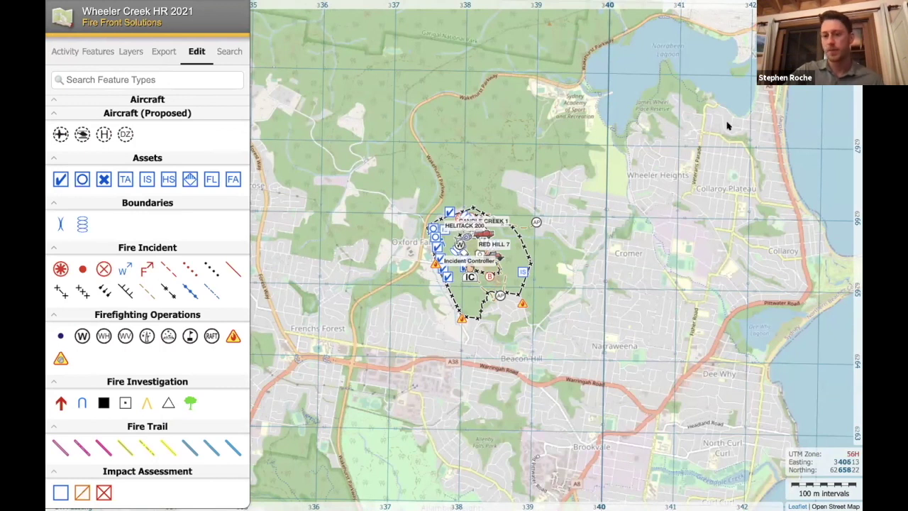
mouse_move(615, 5)
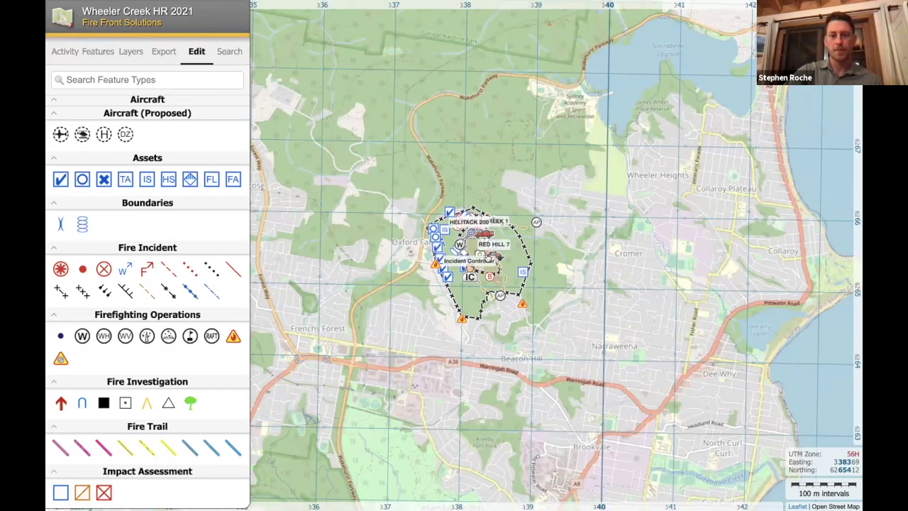
scroll(488, 260, "up", 2)
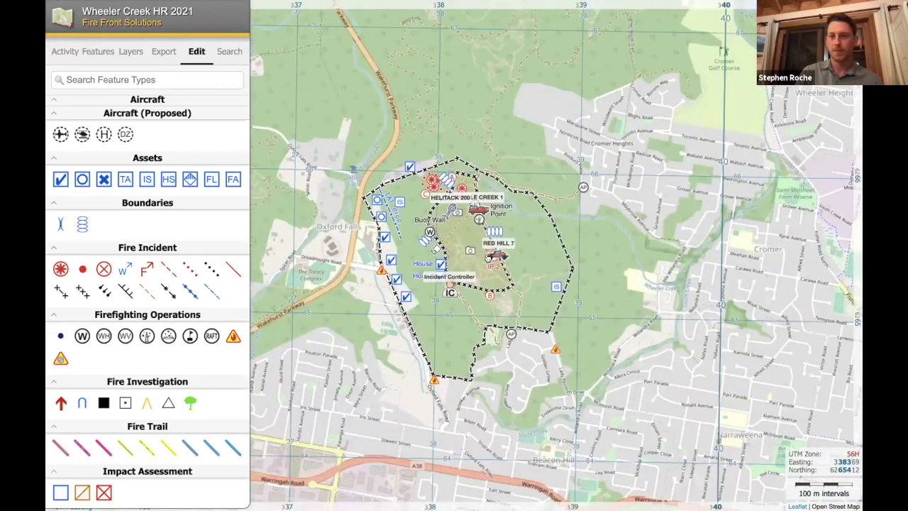
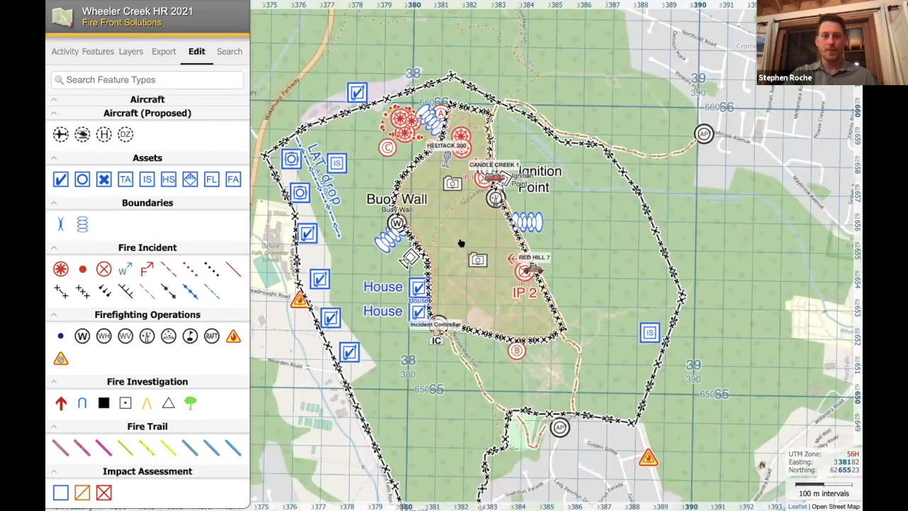
scroll(460, 244, "down", 5)
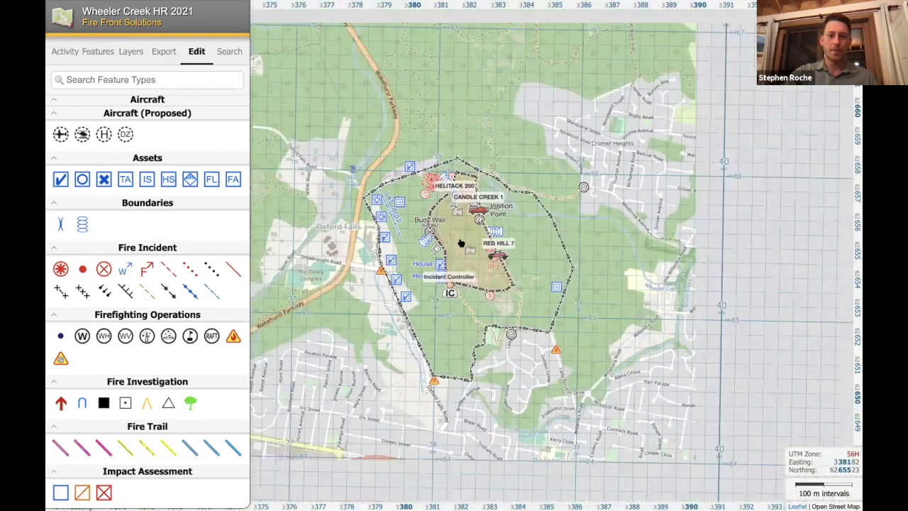
scroll(460, 243, "up", 5)
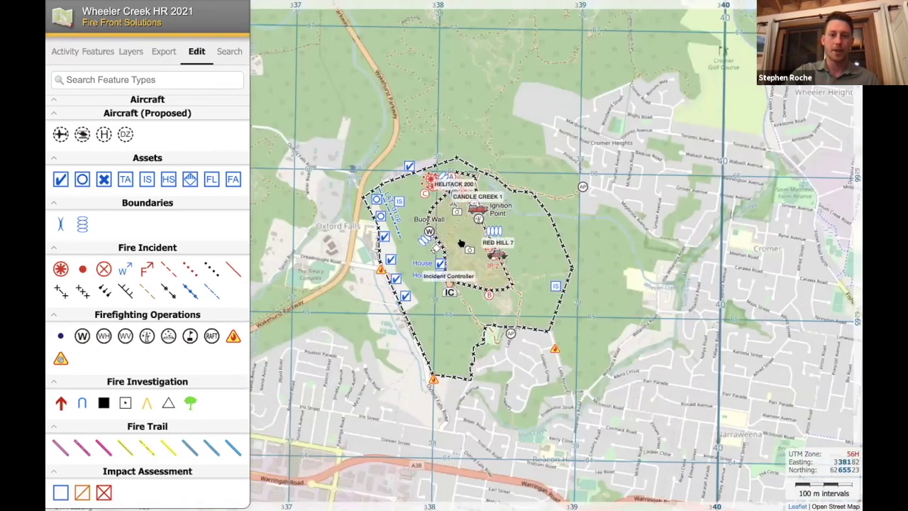
scroll(460, 243, "up", 1)
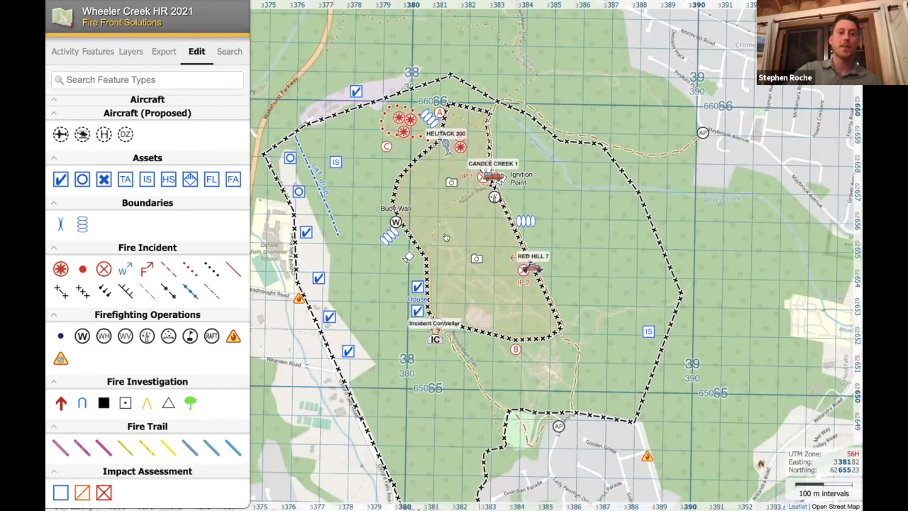
Step: Open the map's print preview, frame the whole burn area and set the base layer to LPI NSW Topo Map
left_click(164, 51)
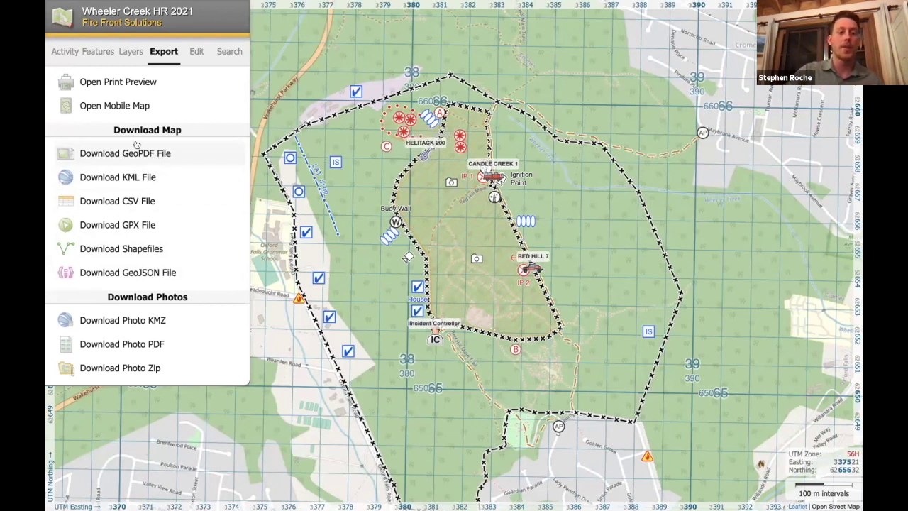
left_click(117, 81)
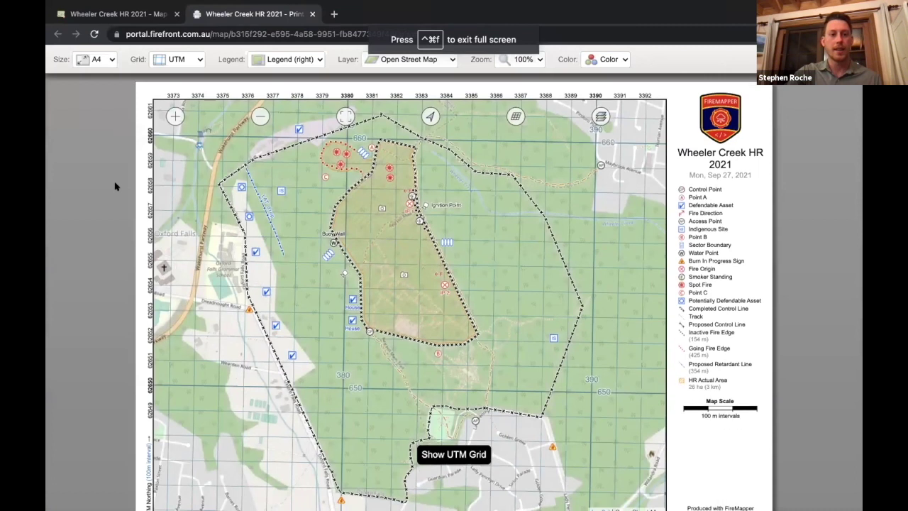
scroll(115, 185, "down", 1)
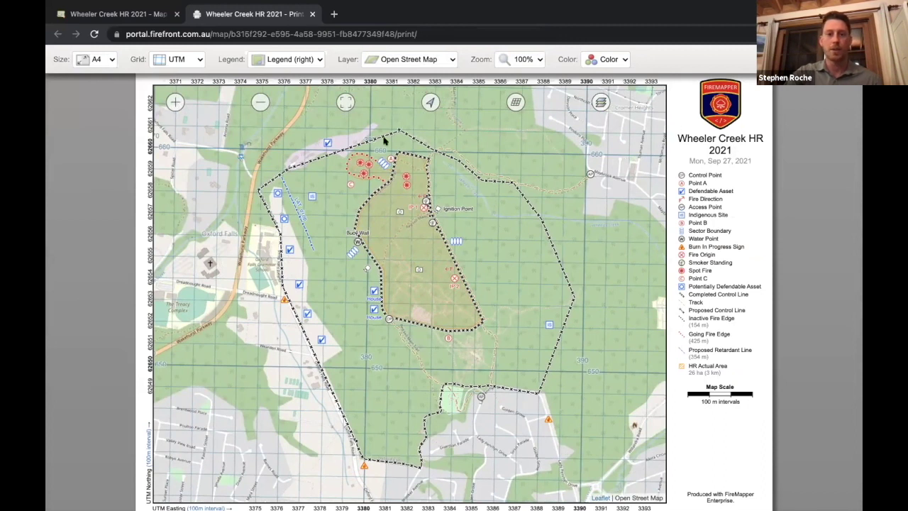
left_click(411, 59)
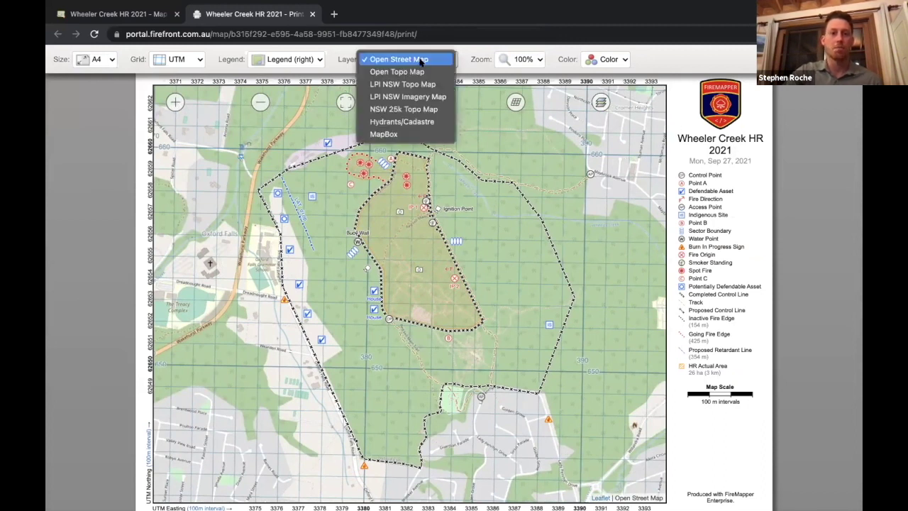
left_click(425, 84)
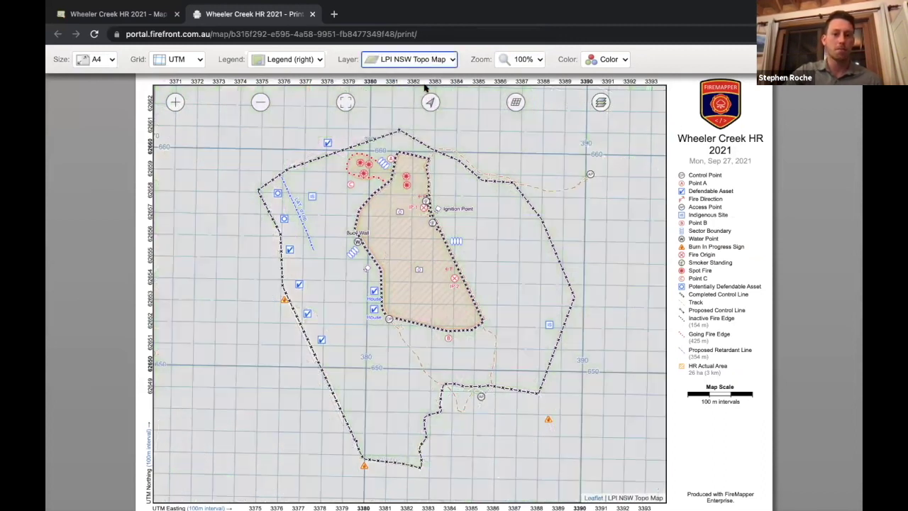
Step: Rename the Fire Origin entry in the print legend to "Ignition Point"
left_click(721, 267)
left_click_drag(714, 254, 684, 254)
type("Ign")
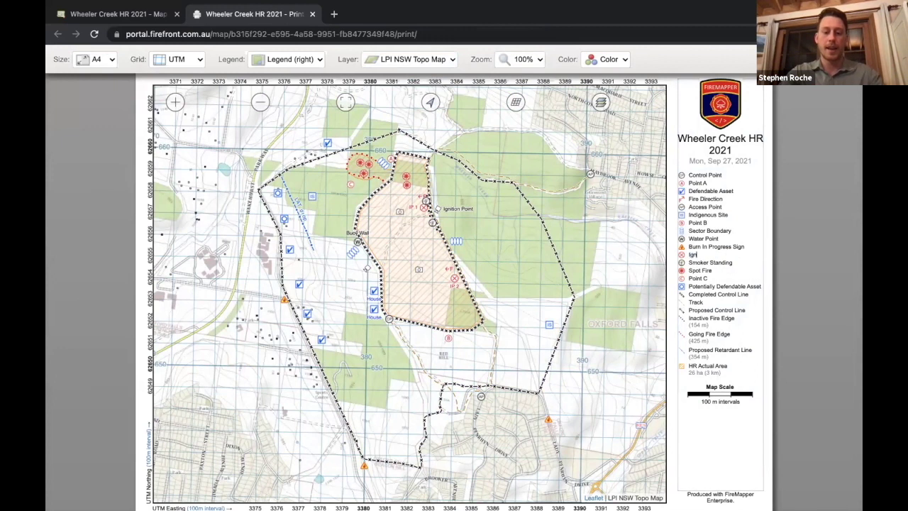
type("ition point")
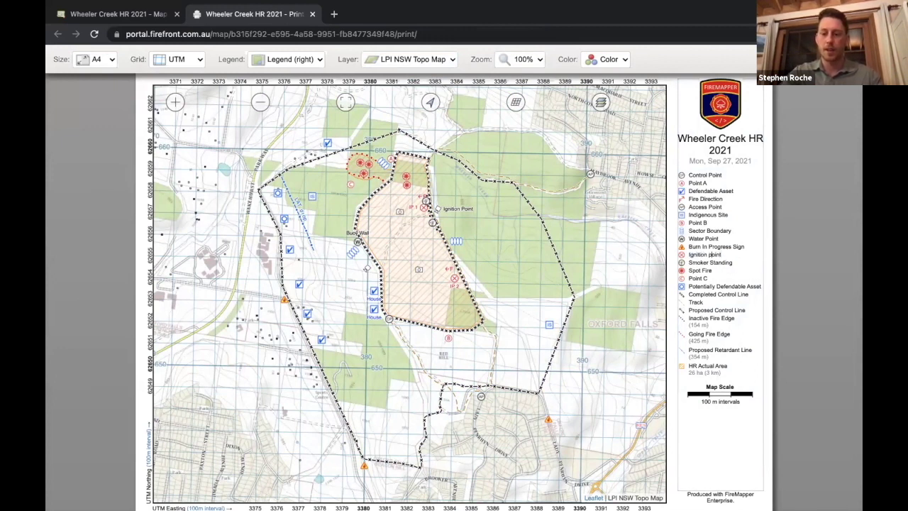
left_click(830, 226)
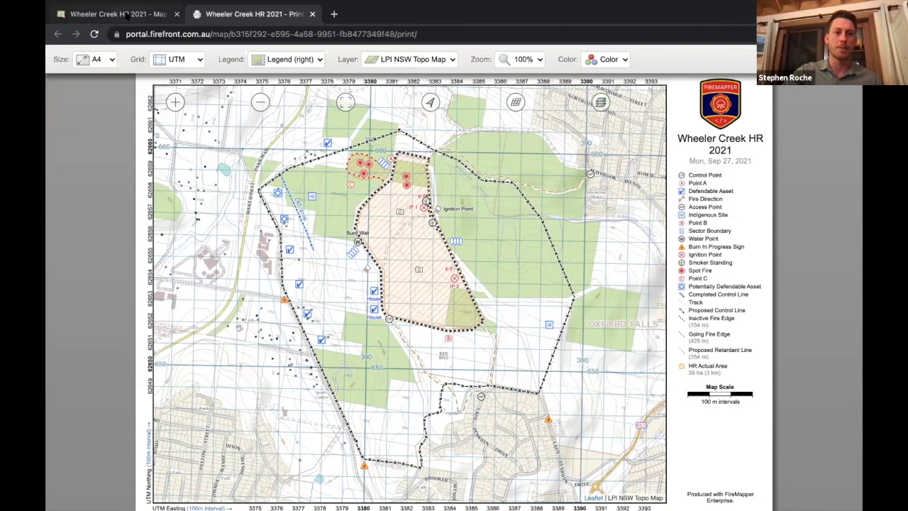
Step: Return to the live map, search it for "buoy" and show the Buoy Wall water point on the map
key("ctrl+shift+Tab")
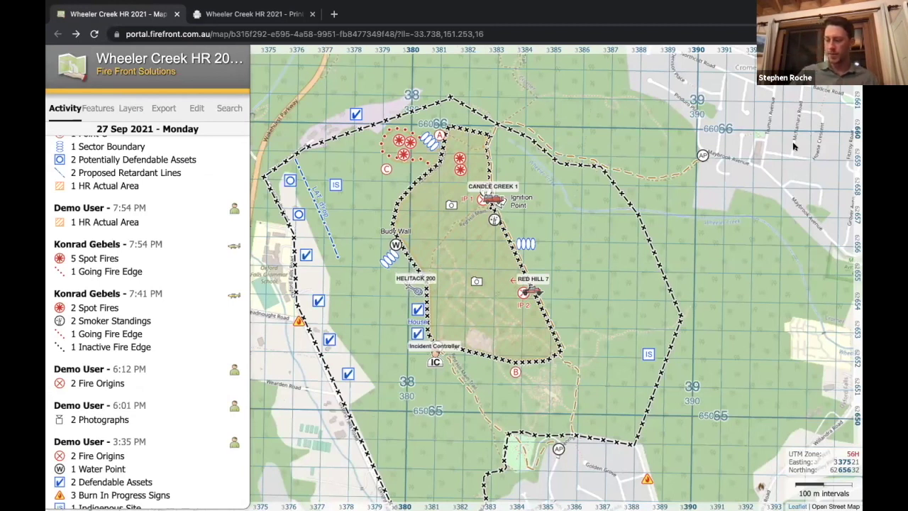
left_click(227, 110)
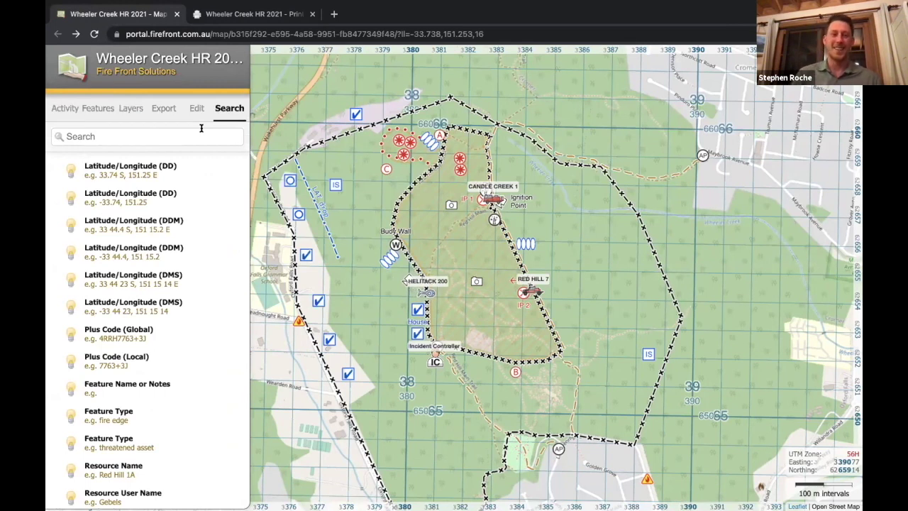
left_click(201, 128)
left_click(199, 115)
left_click(215, 117)
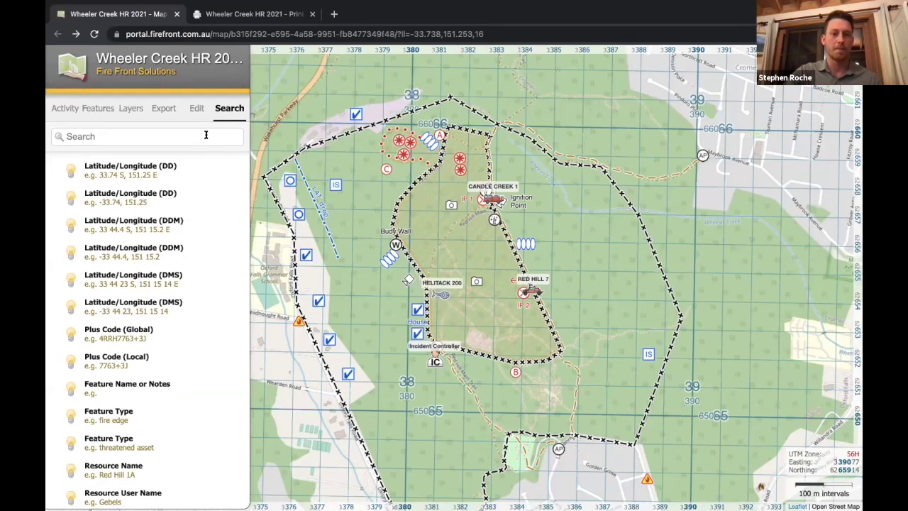
left_click(206, 135)
type("buoy")
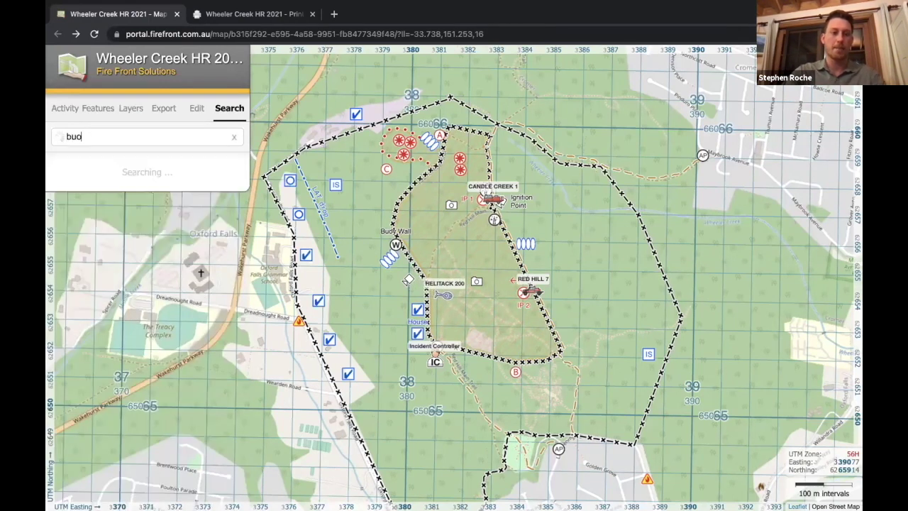
left_click(192, 185)
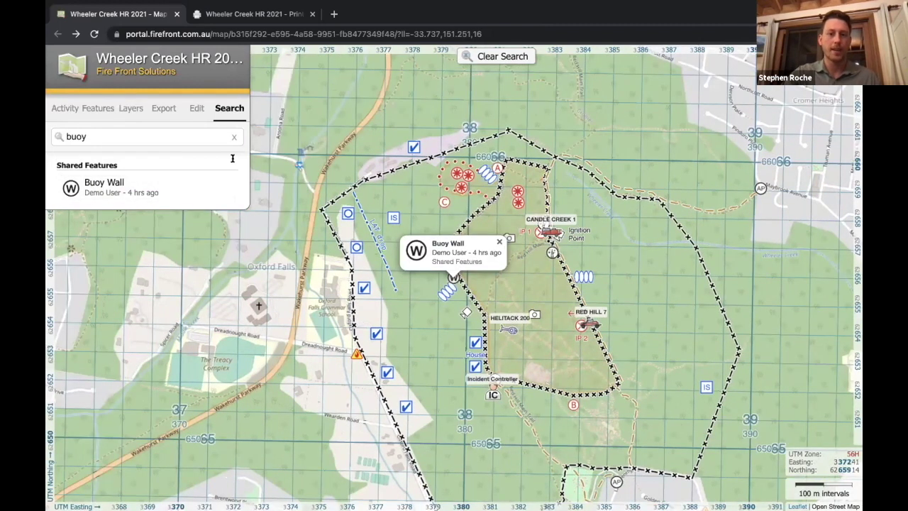
Step: Search the map for "tanker" to find the tracked vehicles
left_click_drag(186, 134, 55, 135)
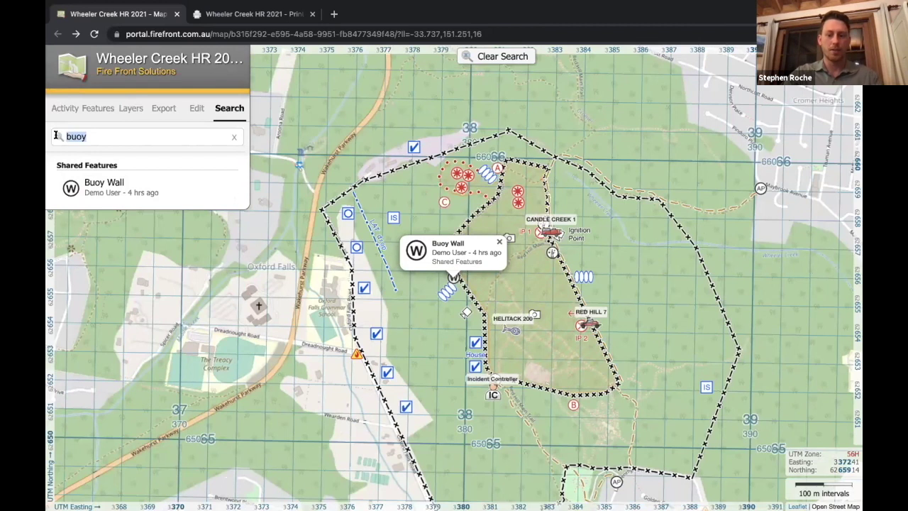
type("pu")
key("BackSpace")
key("BackSpace")
type("te")
key("BackSpace")
type("anker")
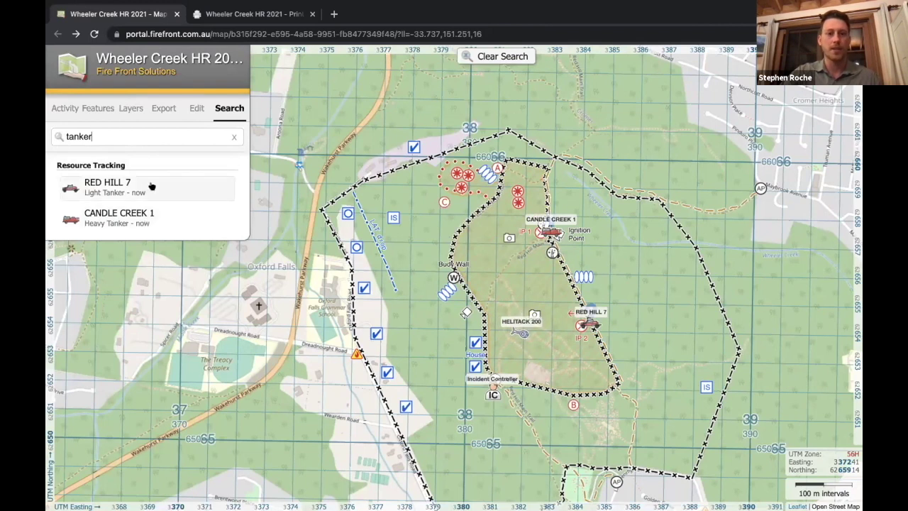
Step: Search the map for "ignition", show the Ignition Point photo feature, inspect its details and close them
double_click(132, 137)
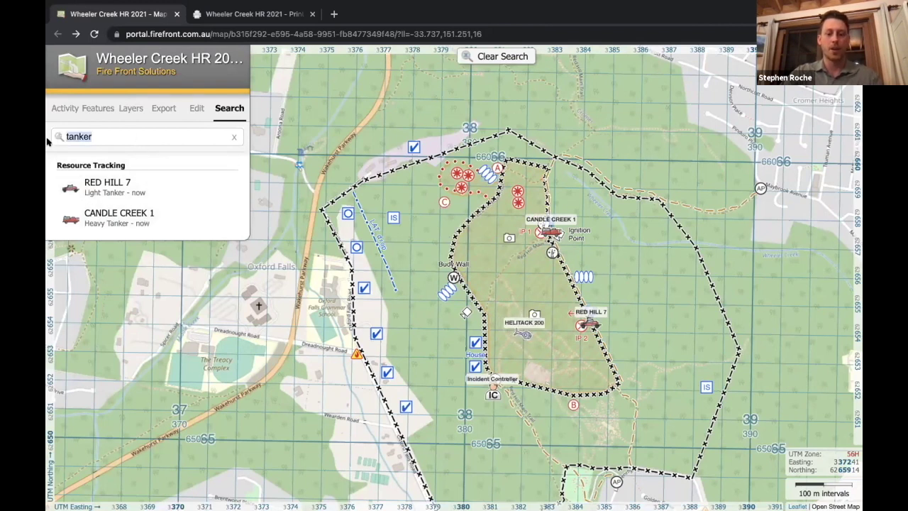
type("ignition")
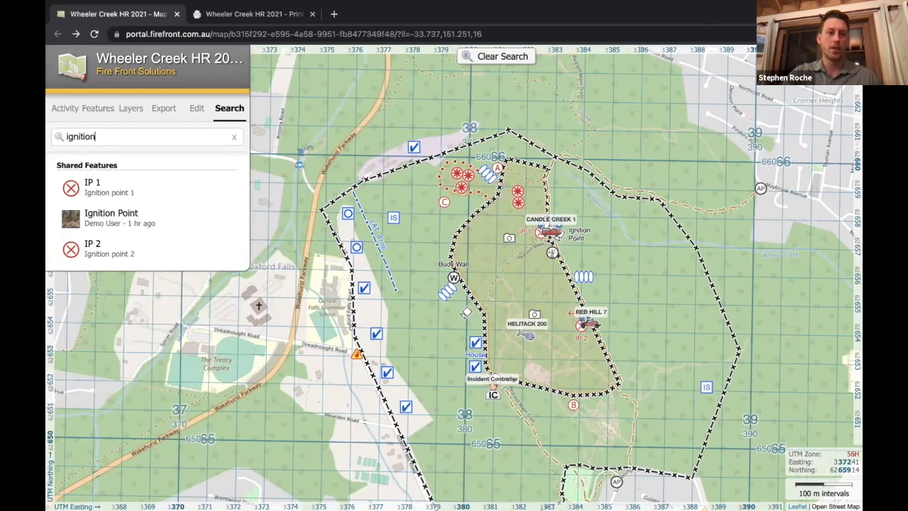
left_click(184, 211)
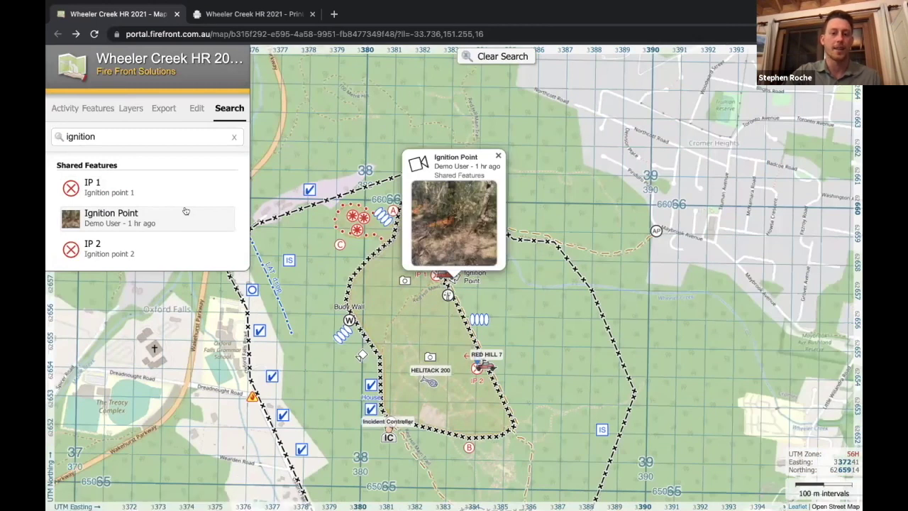
mouse_move(443, 209)
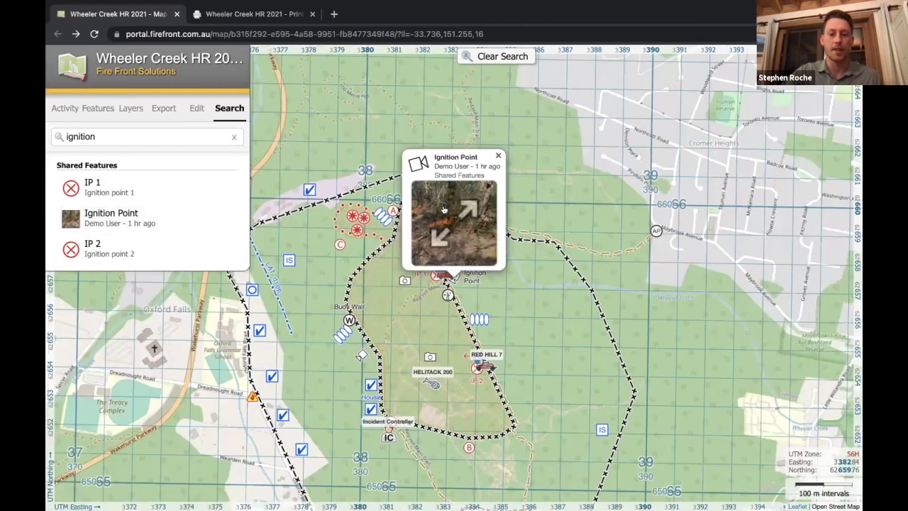
left_click(463, 278)
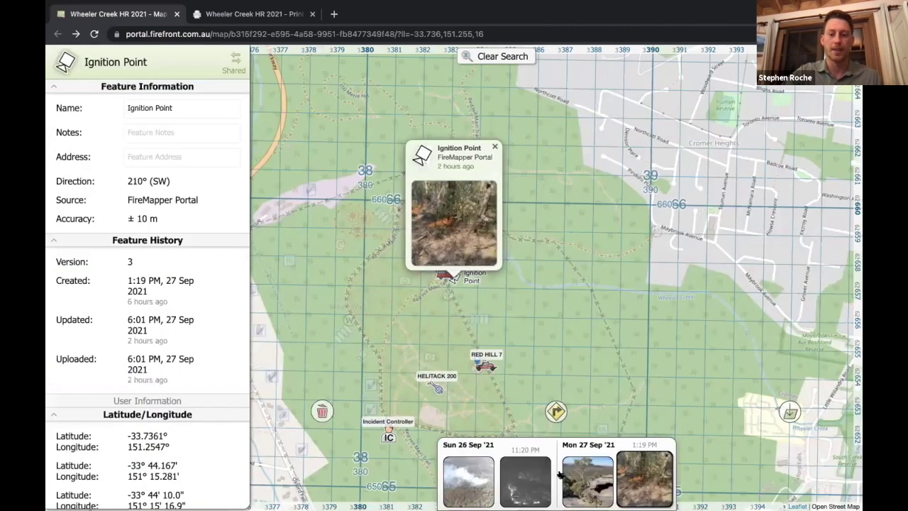
left_click_drag(528, 332, 592, 275)
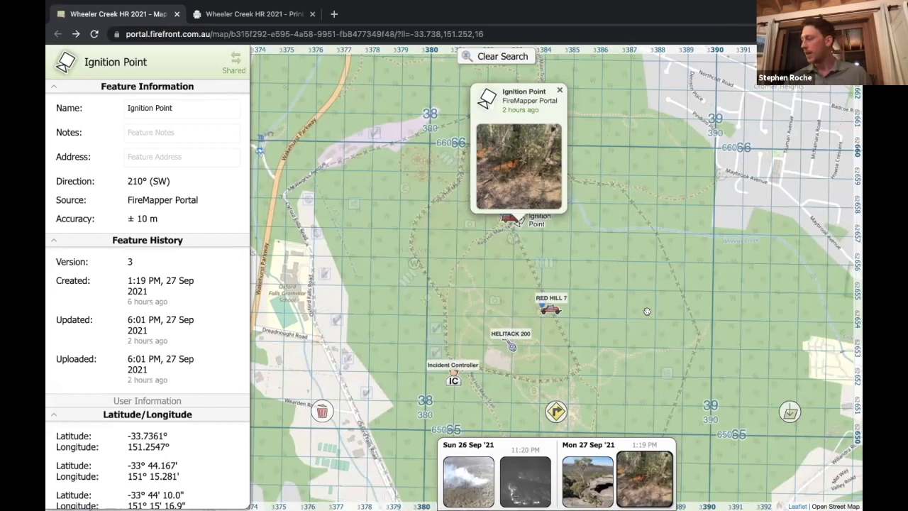
left_click(630, 289)
left_click_drag(630, 290, 643, 292)
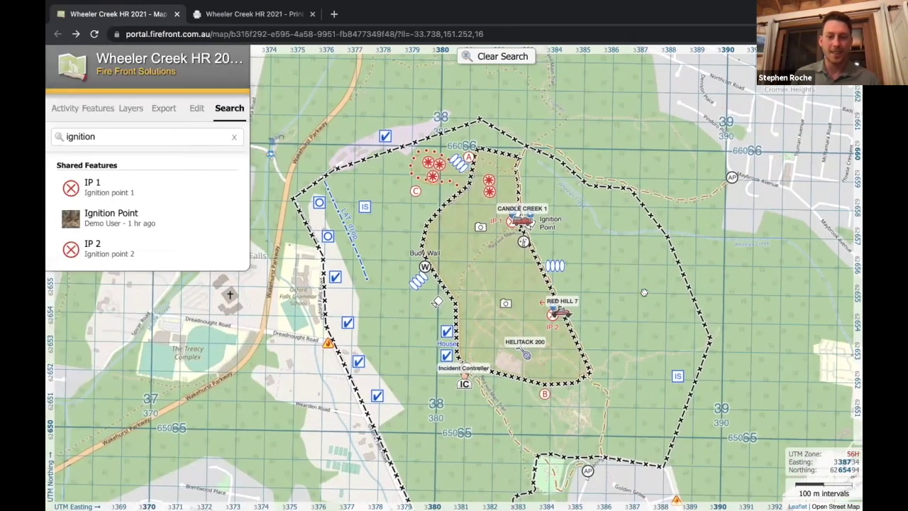
scroll(643, 292, "down", 2)
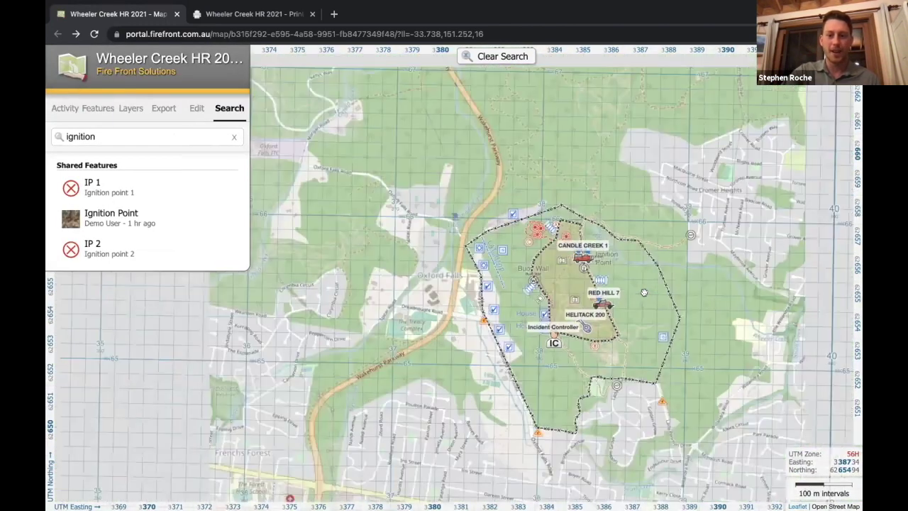
scroll(643, 292, "down", 1)
scroll(643, 292, "up", 1)
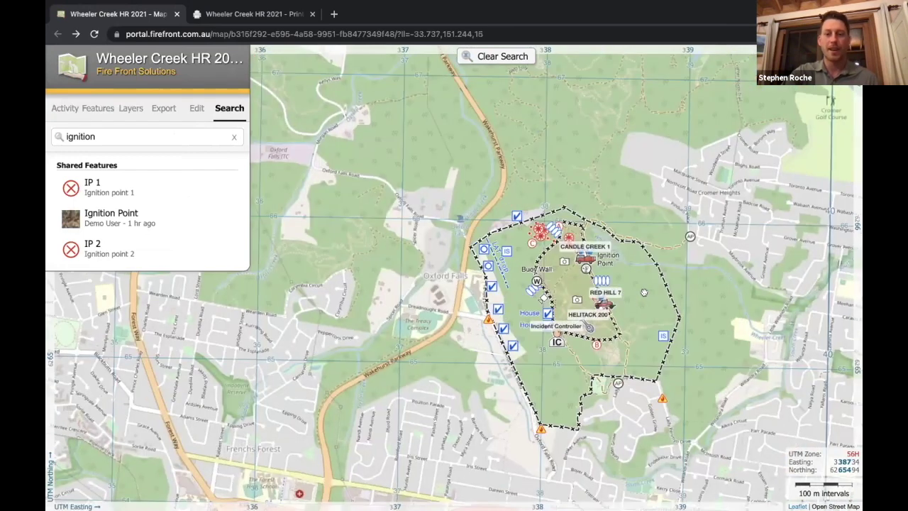
scroll(644, 292, "up", 1)
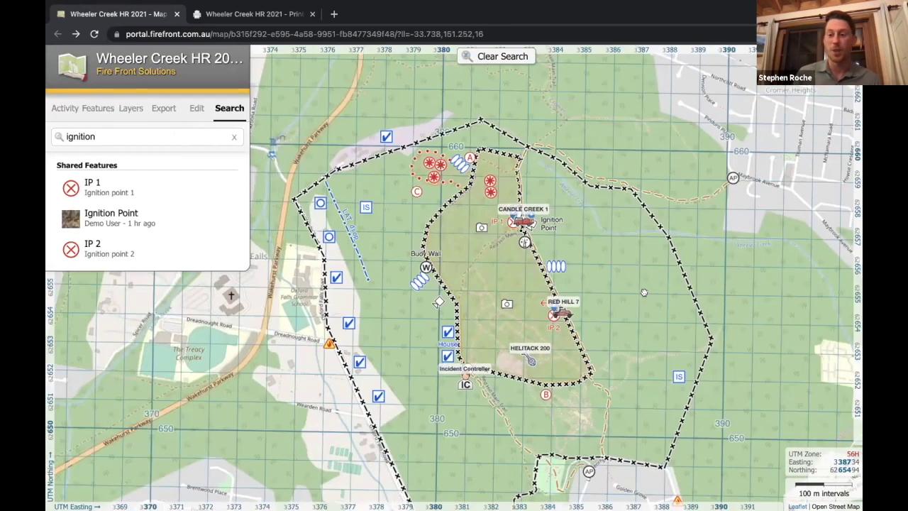